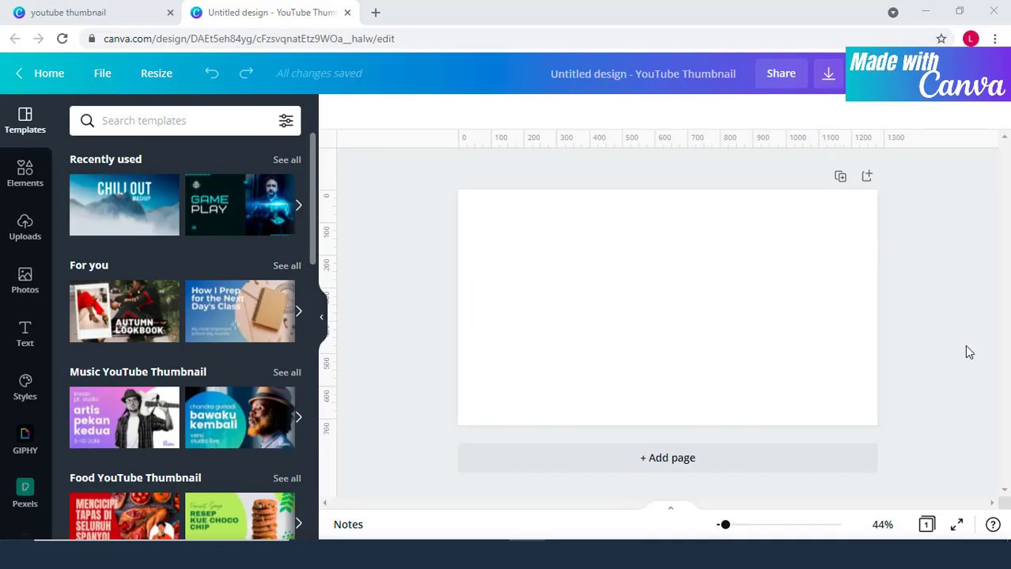
# Add a heading reading "SPEED" to the blank page and enlarge it to a font size of about 224
pyautogui.click(25, 324)
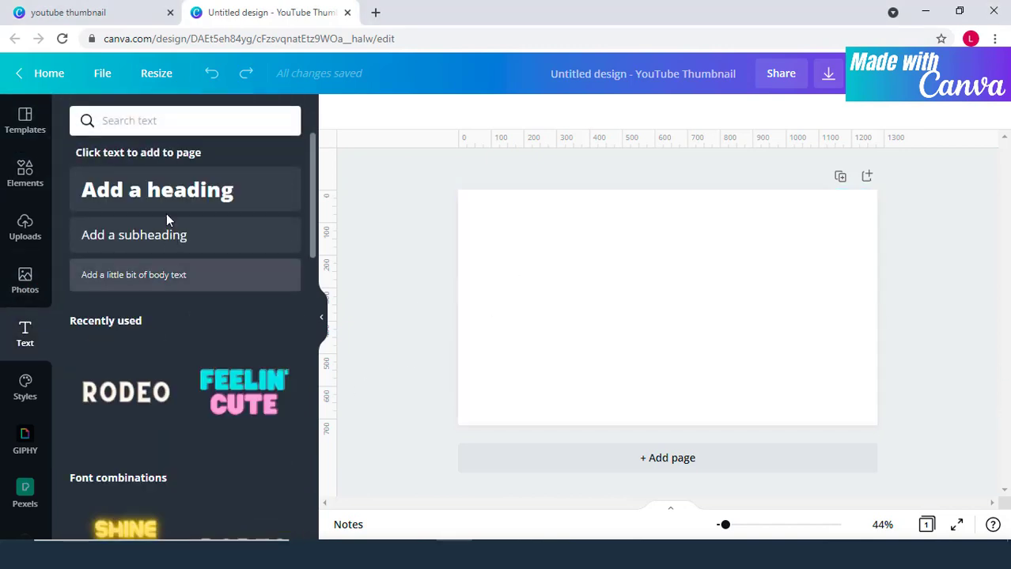
pyautogui.click(158, 190)
pyautogui.write('S')
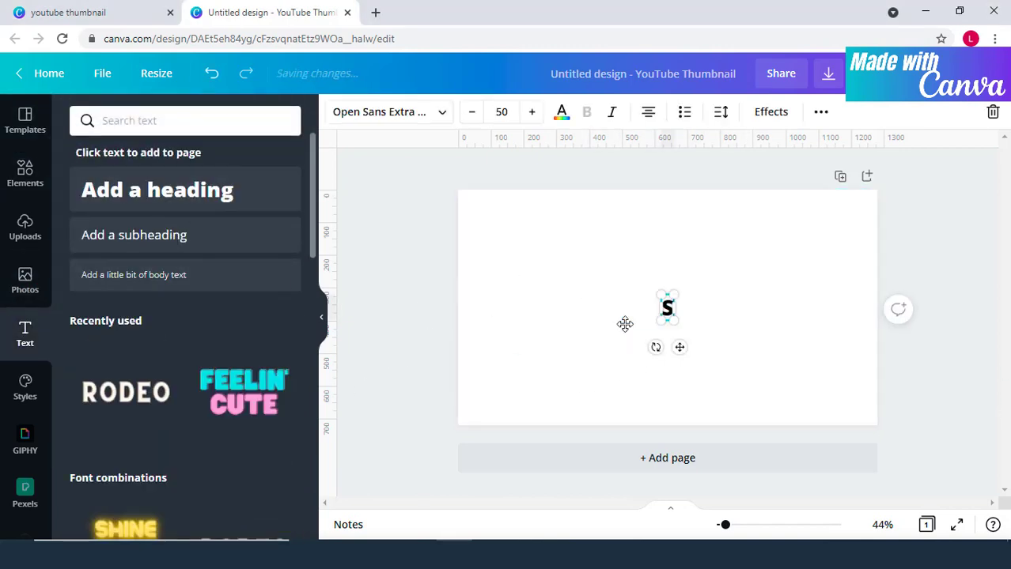
pyautogui.write('PEED')
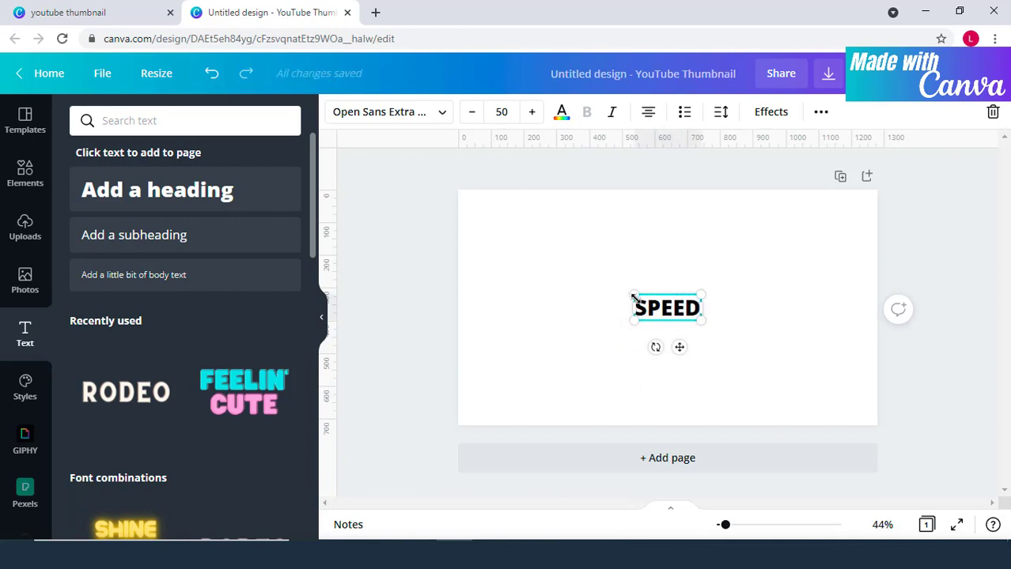
pyautogui.moveTo(633, 297); pyautogui.dragTo(514, 251)
pyautogui.moveTo(699, 318); pyautogui.dragTo(746, 376)
# Set the SPEED heading in the Anton font and make it italic
pyautogui.click(446, 115)
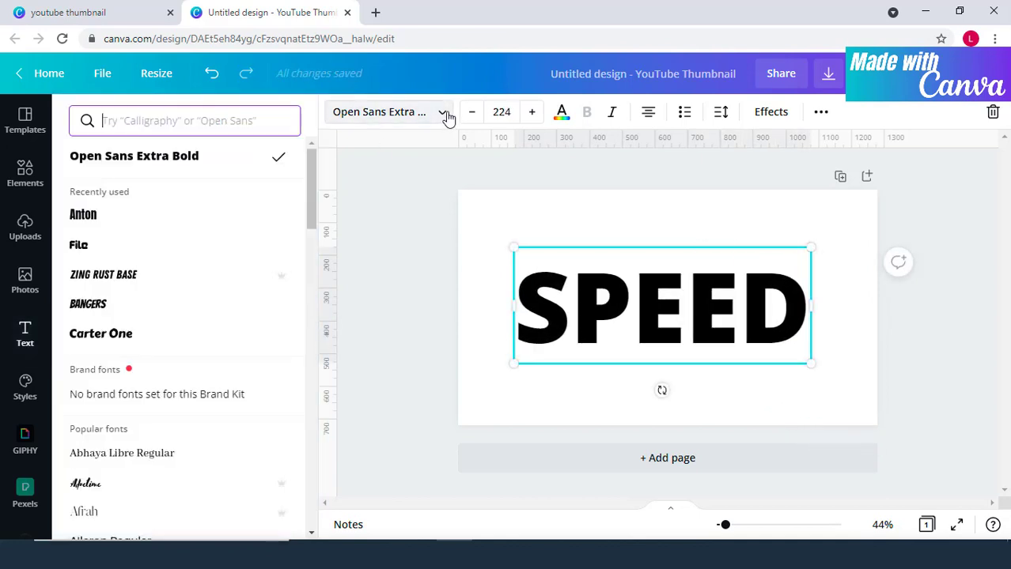
pyautogui.click(110, 224)
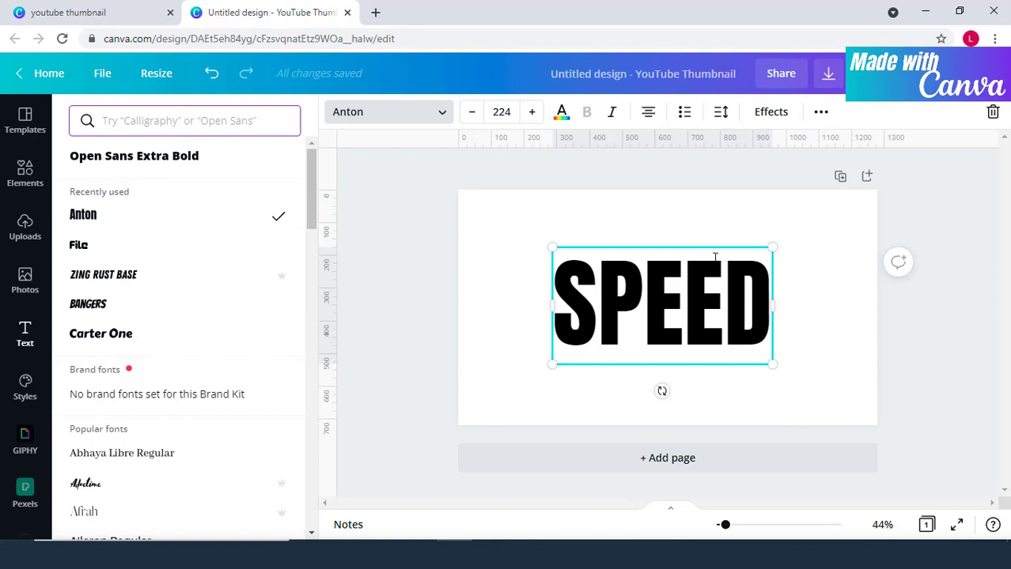
pyautogui.click(613, 115)
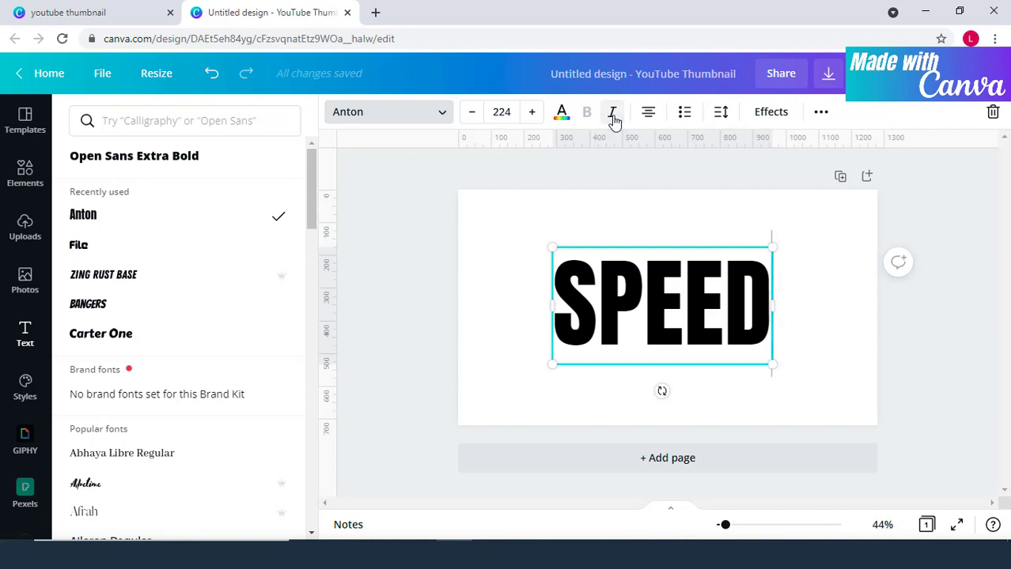
pyautogui.click(613, 115)
pyautogui.click(713, 287)
pyautogui.hotkey('ctrl', 'a')
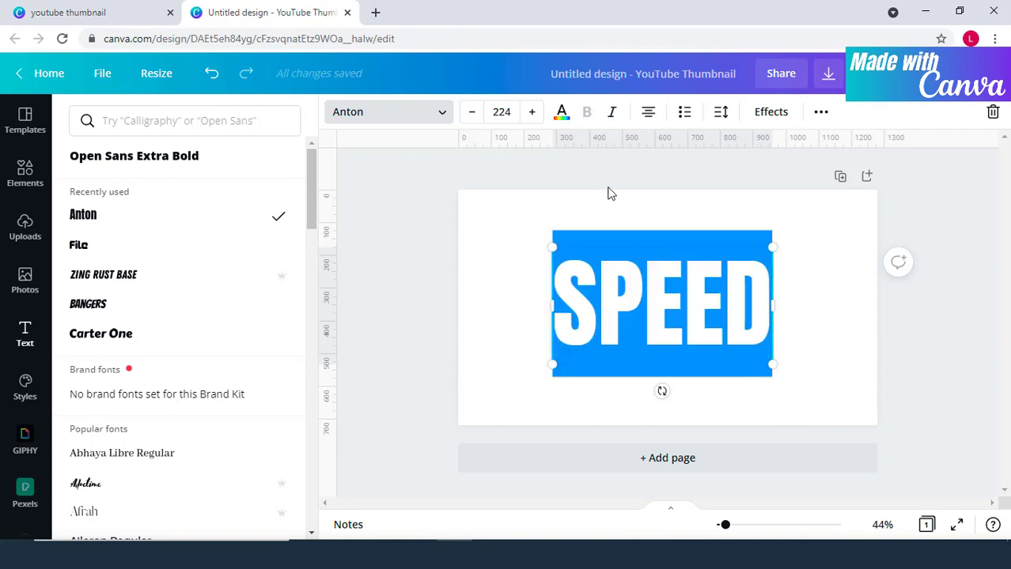
pyautogui.click(615, 116)
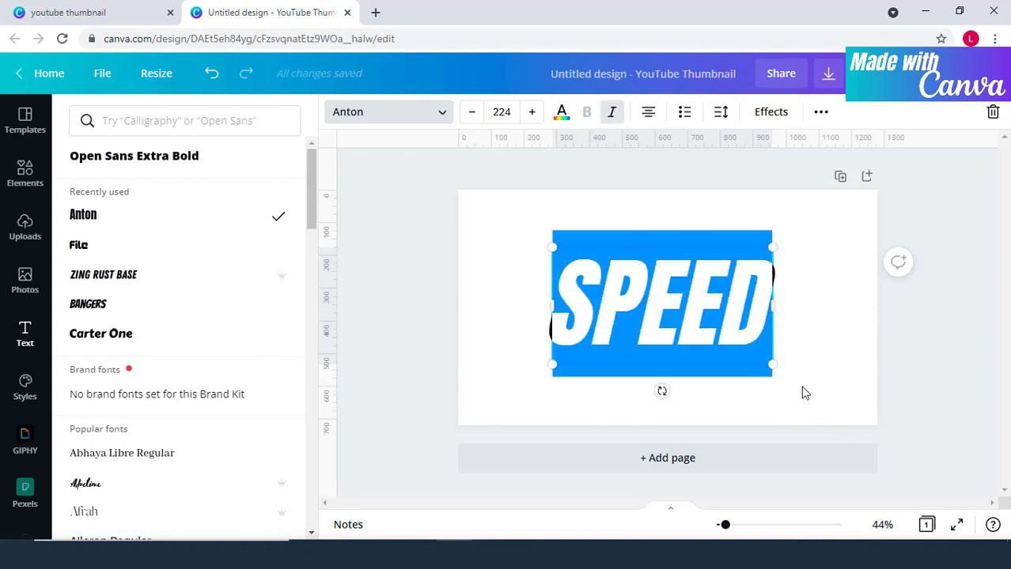
# Enlarge the italic SPEED heading to a font size of about 271, roughly centred on the page
pyautogui.click(736, 403)
pyautogui.click(725, 345)
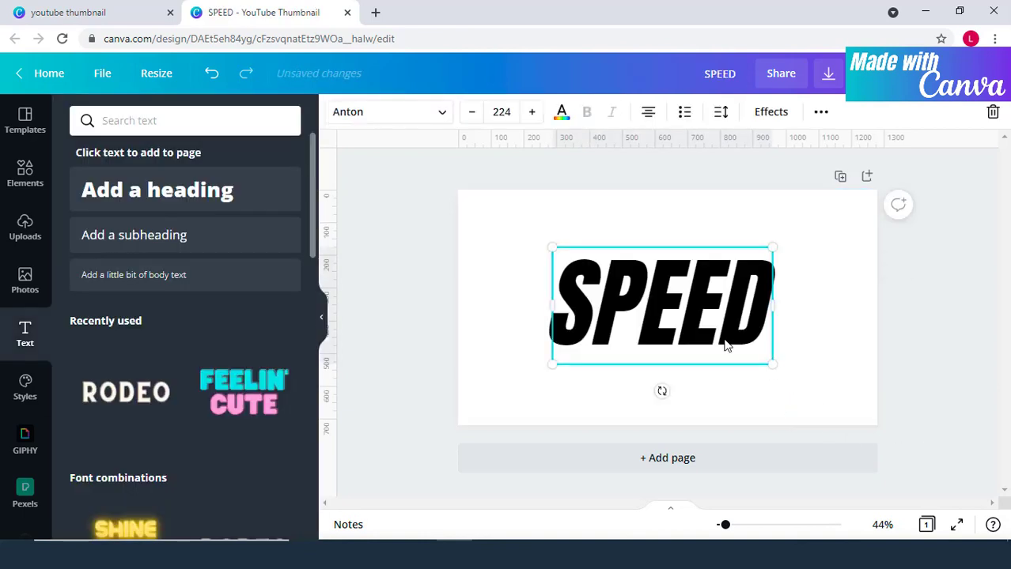
pyautogui.moveTo(772, 365); pyautogui.dragTo(794, 397)
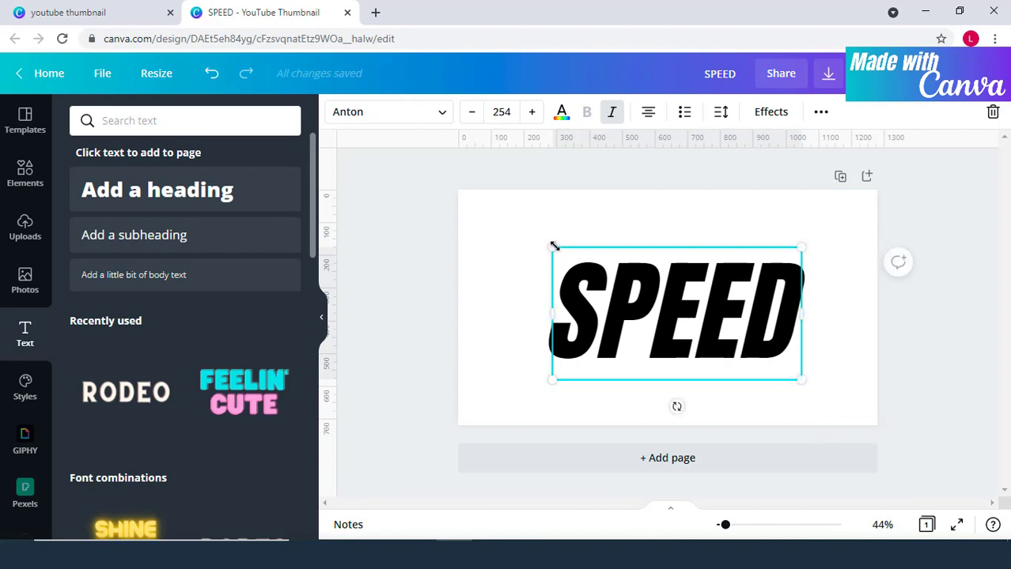
pyautogui.moveTo(554, 248); pyautogui.dragTo(535, 237)
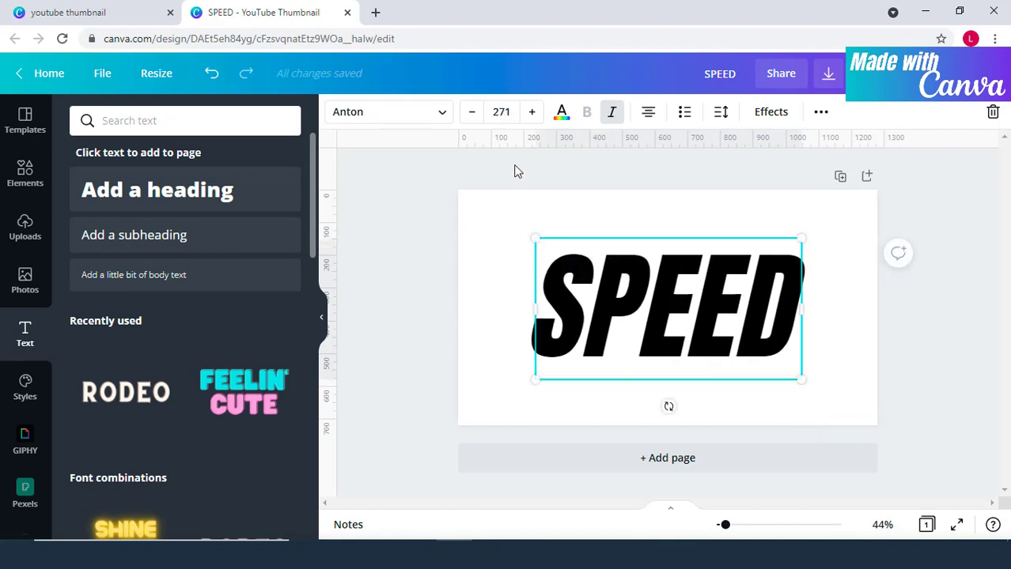
# Change the SPEED heading's text colour to white
pyautogui.click(563, 116)
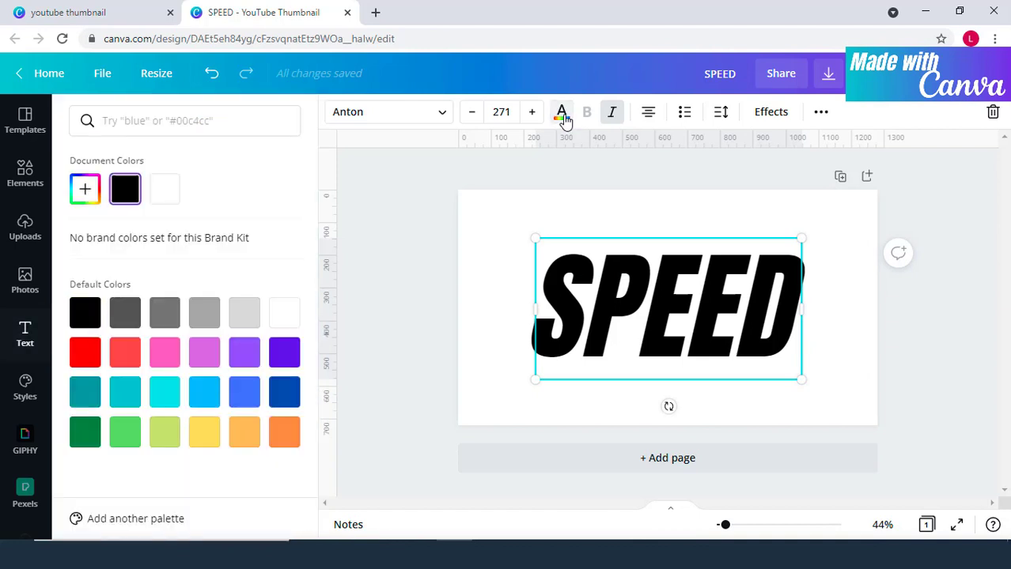
pyautogui.click(169, 192)
pyautogui.press('Escape')
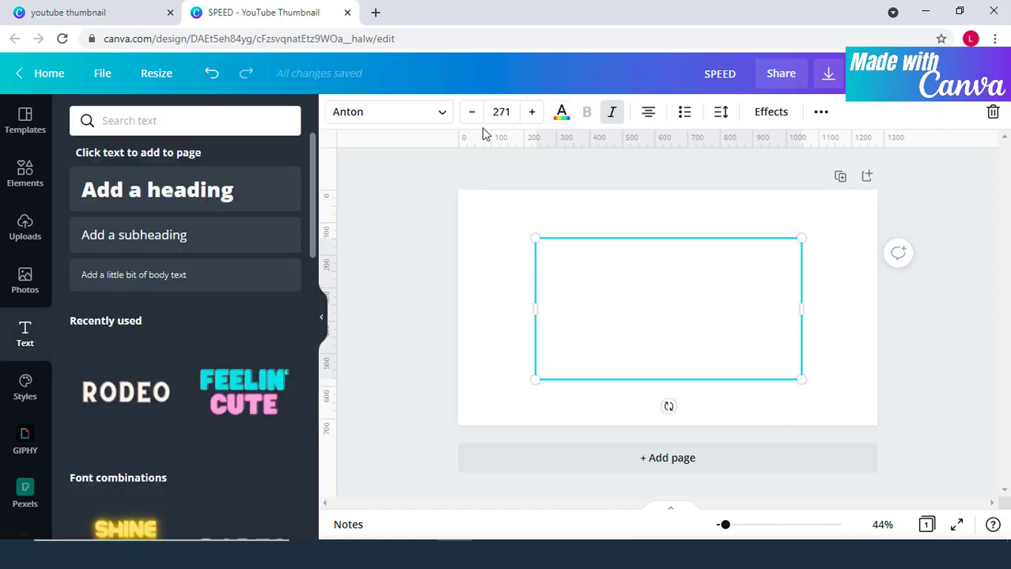
# Set the page's background colour to black
pyautogui.click(491, 219)
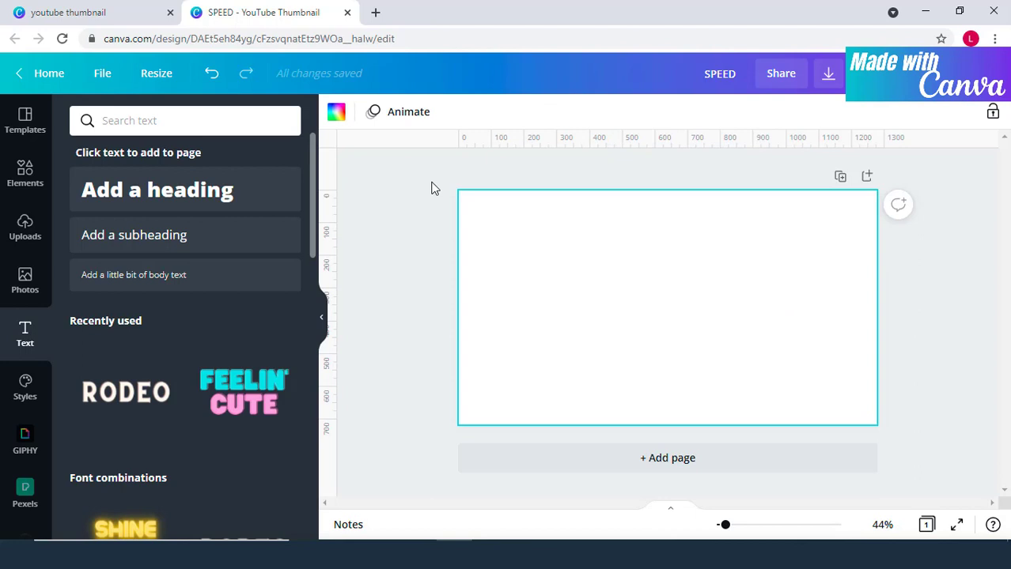
pyautogui.click(336, 112)
pyautogui.click(76, 320)
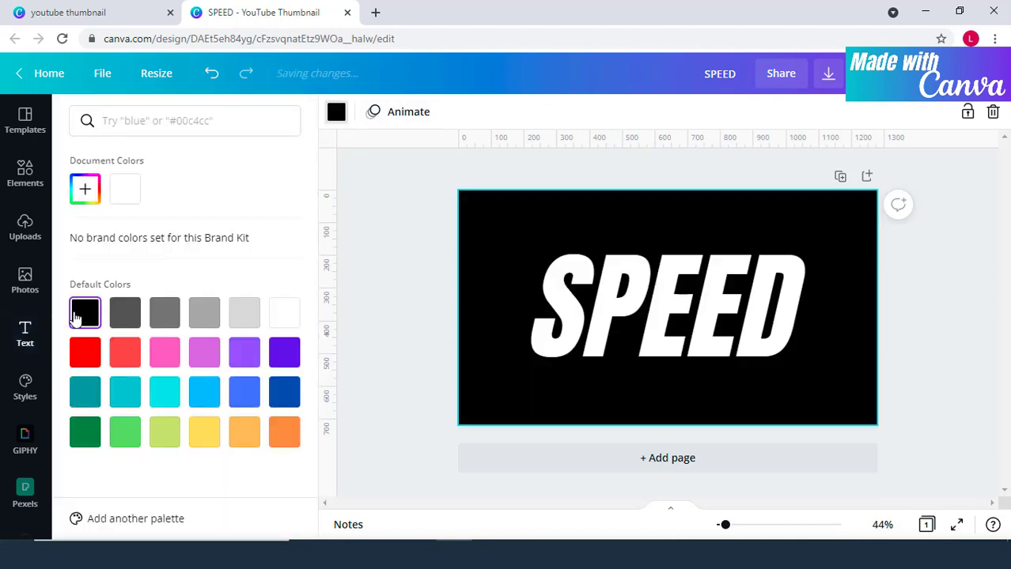
# Download the design as a PNG with a transparent background and dismiss the saved-design dialog
pyautogui.click(663, 319)
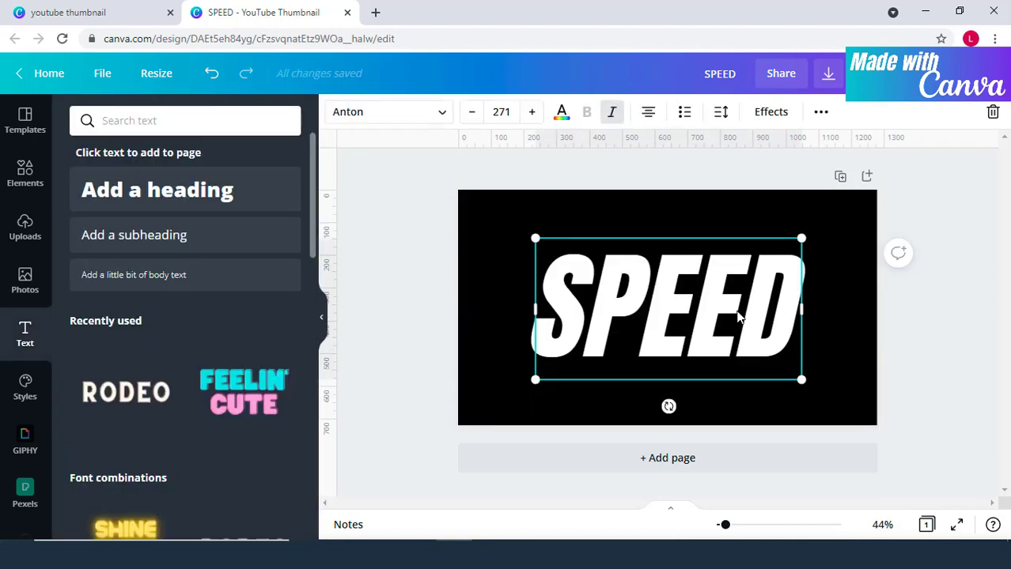
pyautogui.click(828, 75)
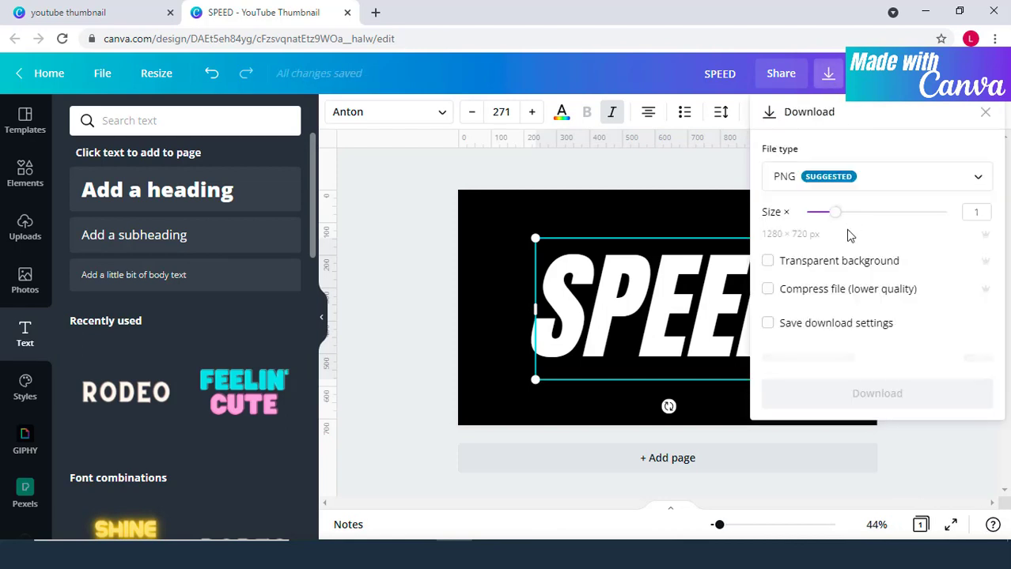
pyautogui.click(831, 270)
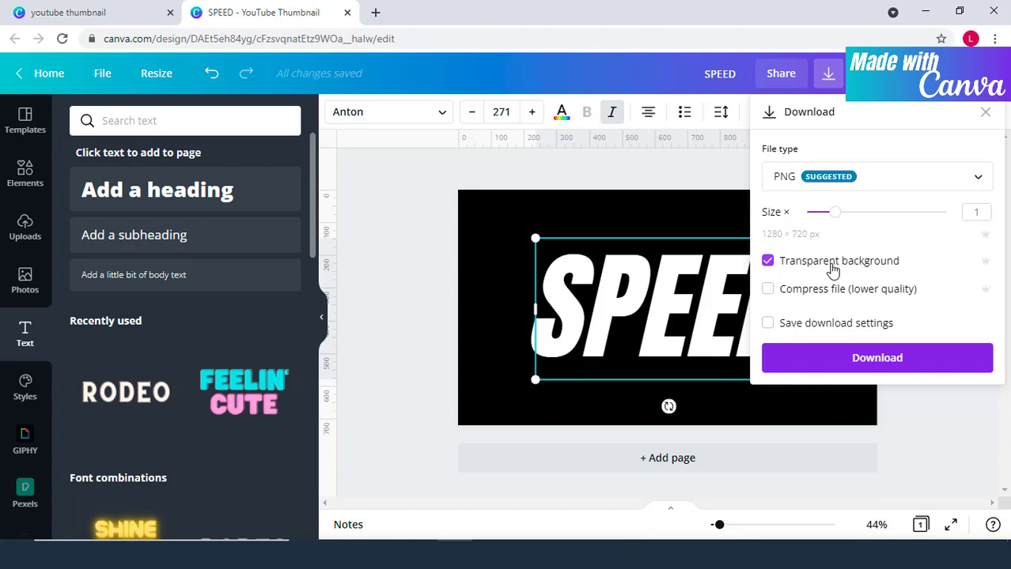
pyautogui.click(866, 364)
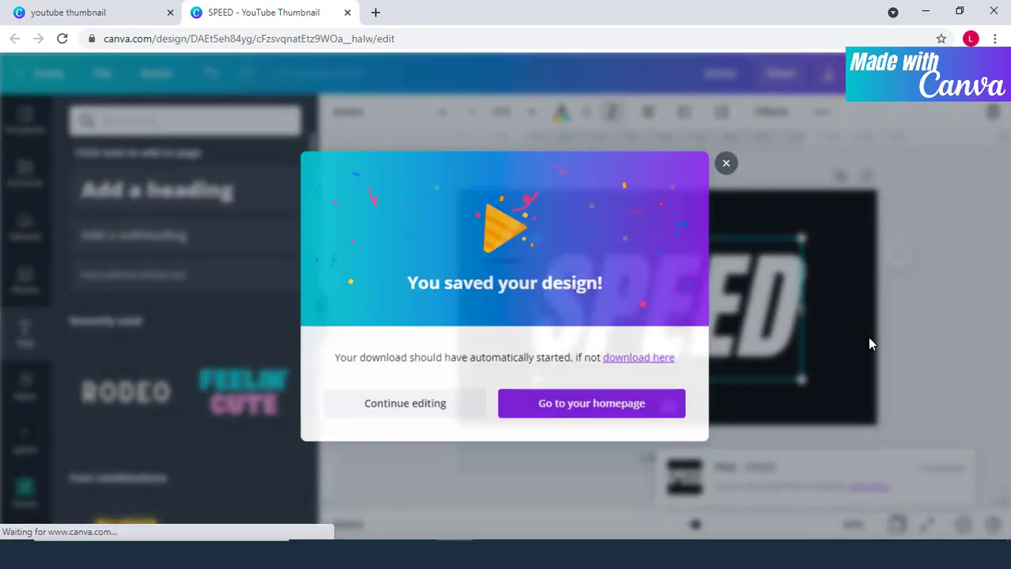
pyautogui.click(727, 160)
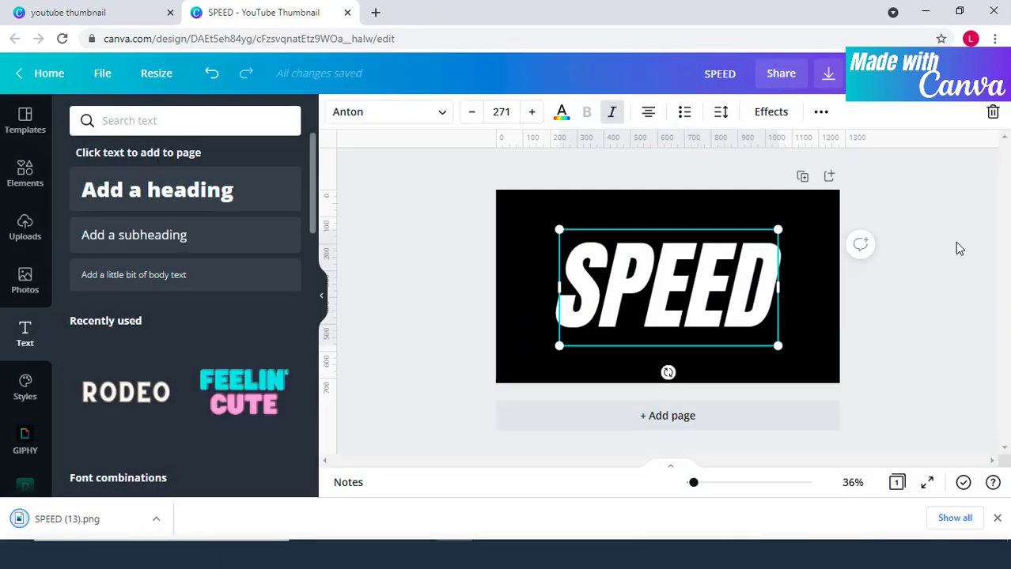
# Add a second page and place the downloaded SPEED (13).png image in its centre
pyautogui.click(696, 419)
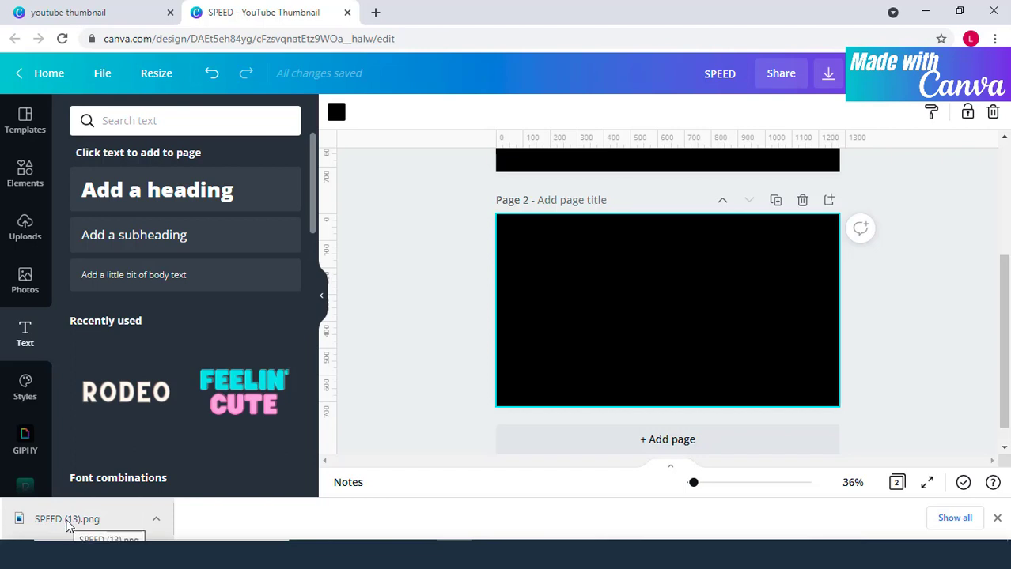
pyautogui.moveTo(67, 528); pyautogui.dragTo(669, 319)
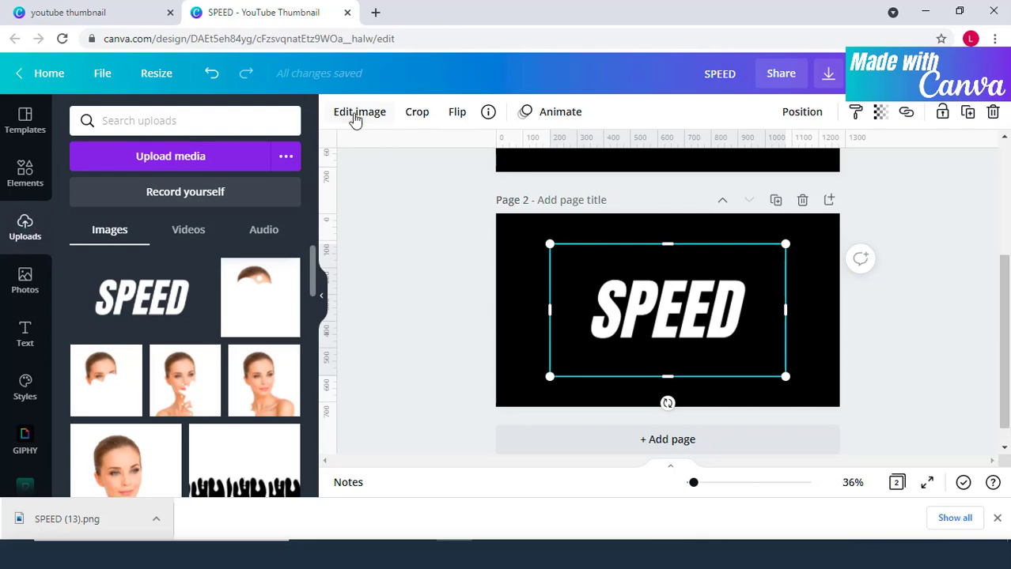
pyautogui.click(28, 173)
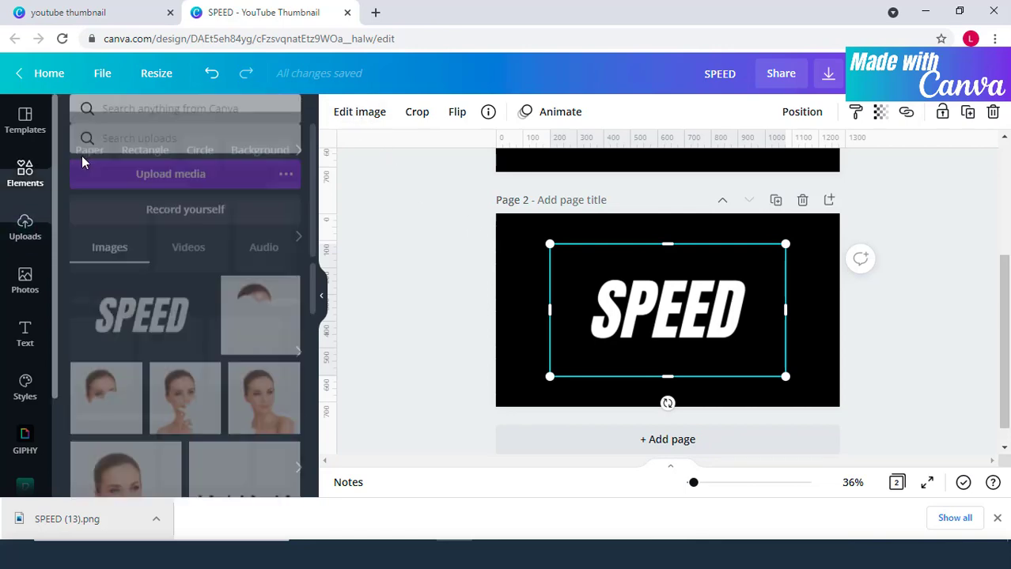
# Open the image editing options for the SPEED picture on page 2 and look through the available effects
pyautogui.click(359, 113)
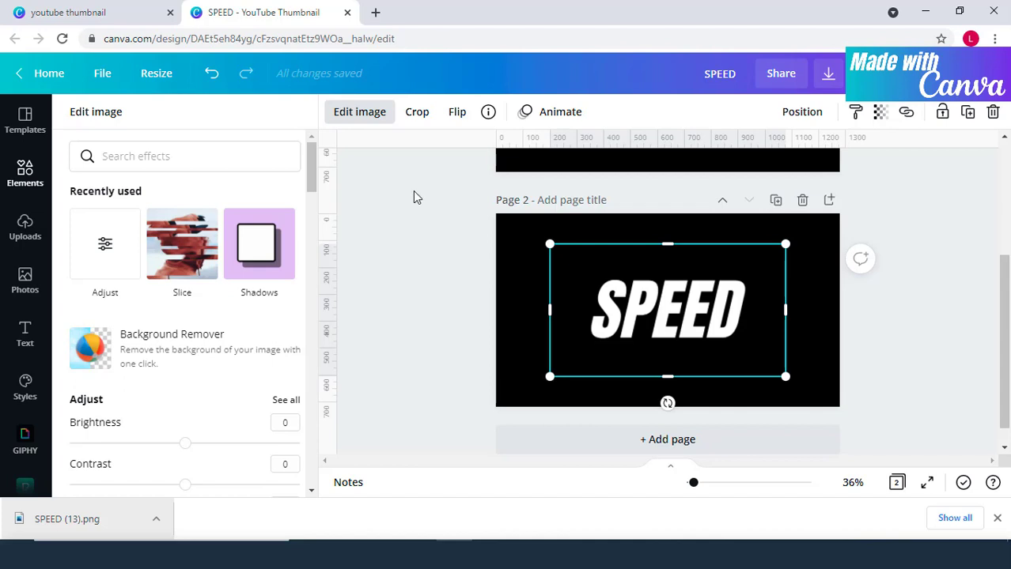
pyautogui.click(200, 255)
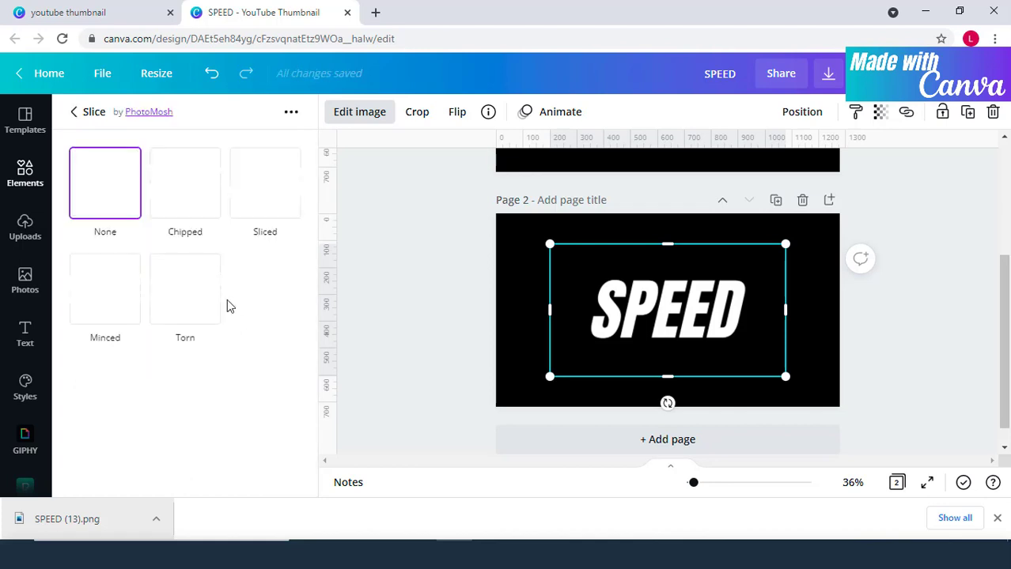
pyautogui.click(73, 113)
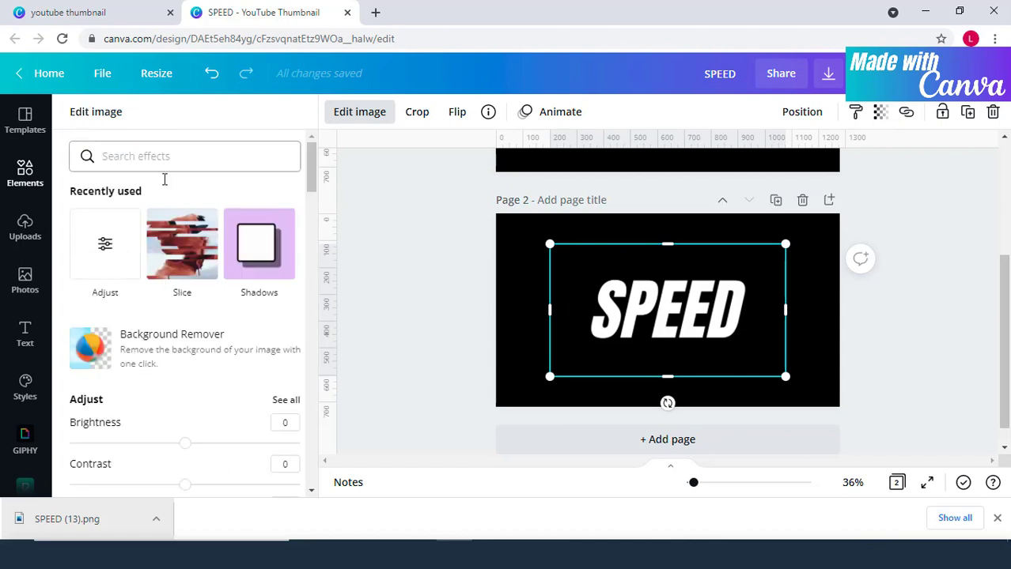
pyautogui.scroll(-7, 180, 237)
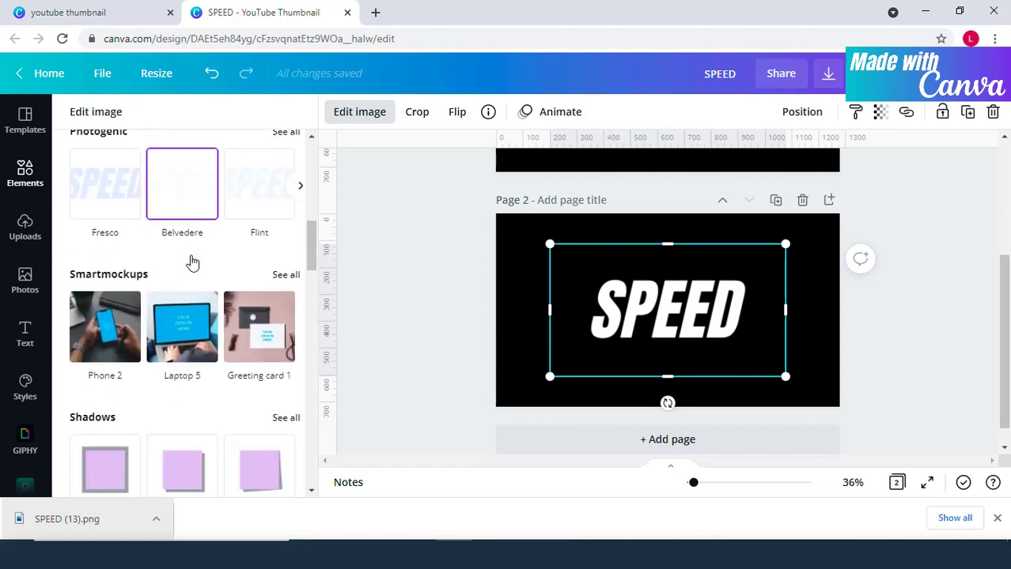
pyautogui.scroll(-7, 192, 262)
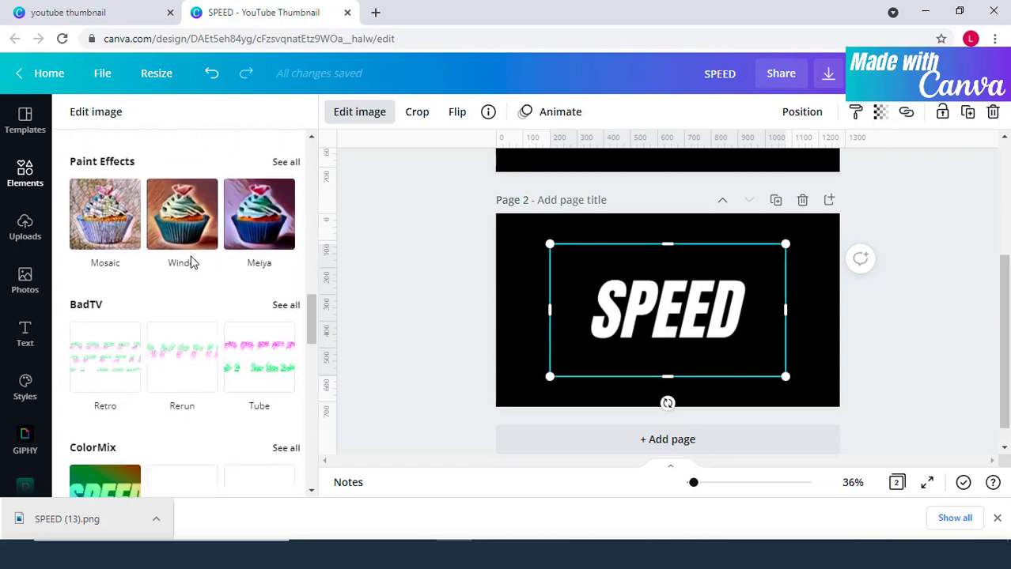
pyautogui.scroll(-8, 190, 260)
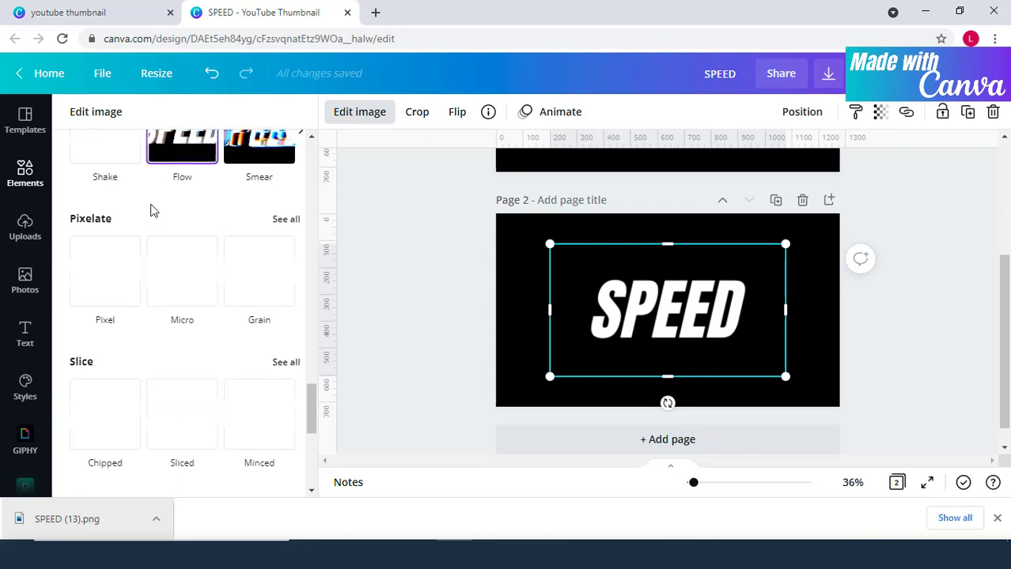
pyautogui.scroll(-5, 153, 210)
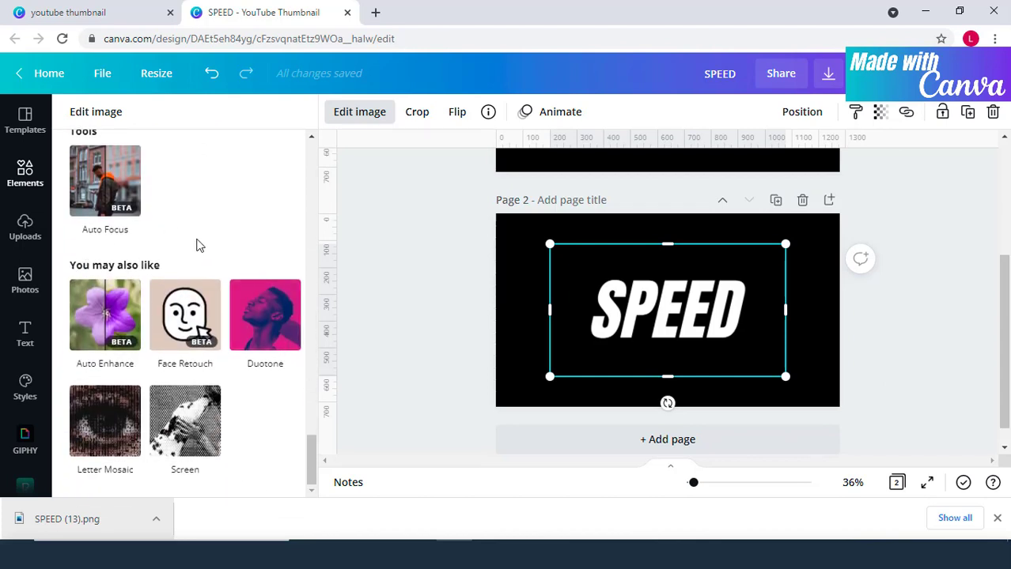
pyautogui.scroll(5, 187, 297)
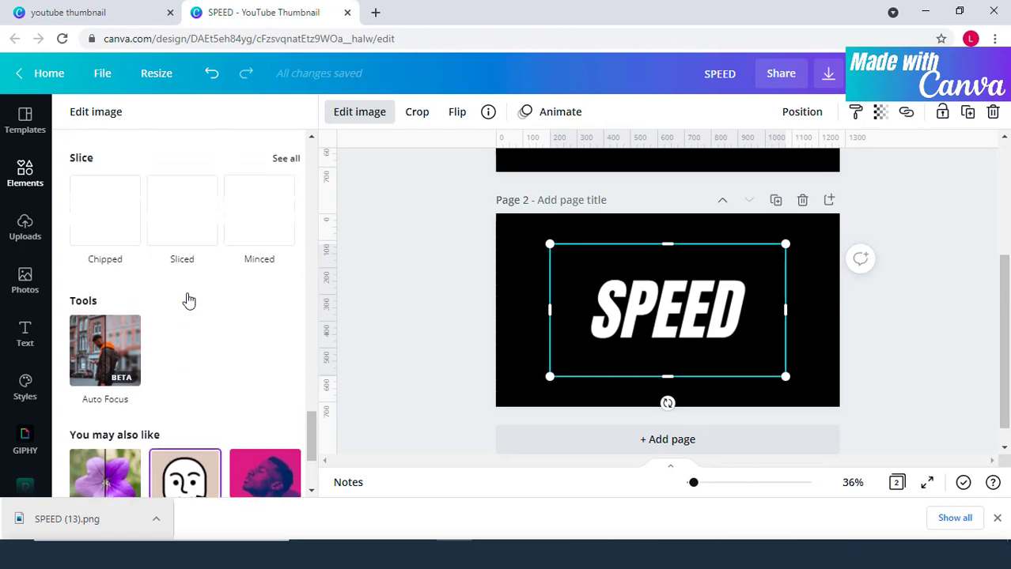
pyautogui.scroll(1, 238, 333)
pyautogui.scroll(-1, 275, 285)
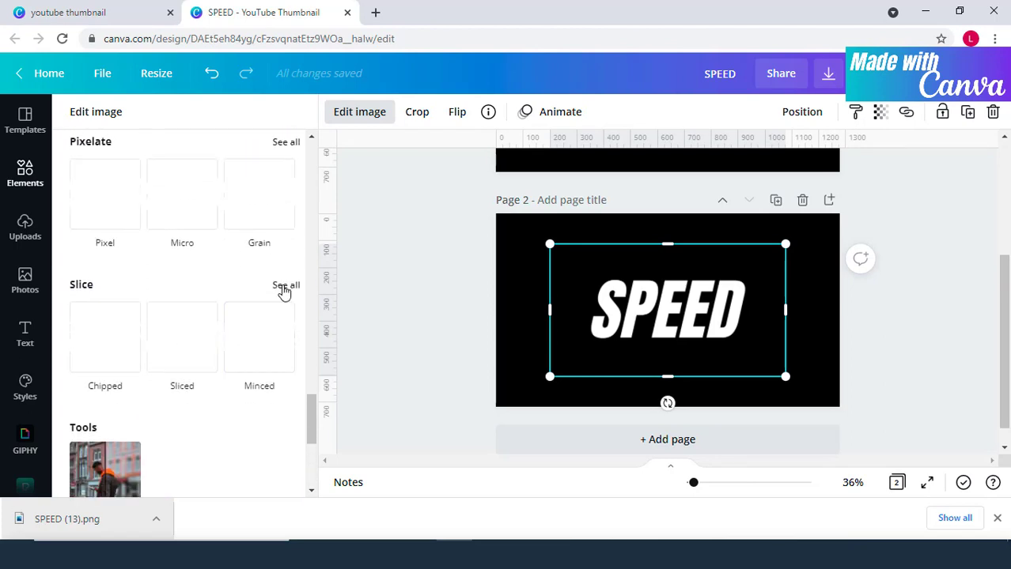
# Apply the Slice effect's Minced style to the SPEED picture on page 2 with a much smaller offset, keeping 12 slices
pyautogui.click(283, 288)
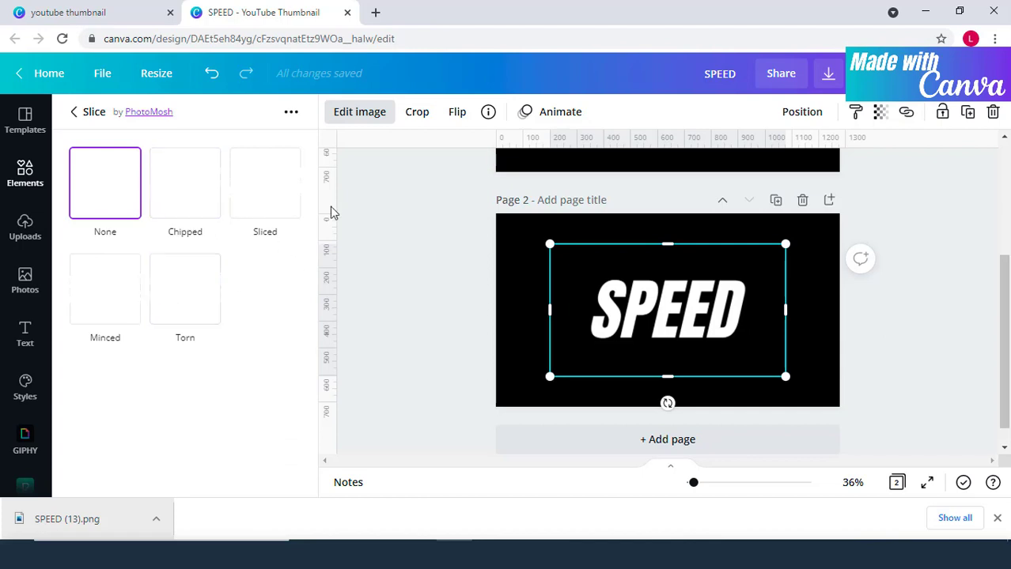
pyautogui.click(116, 295)
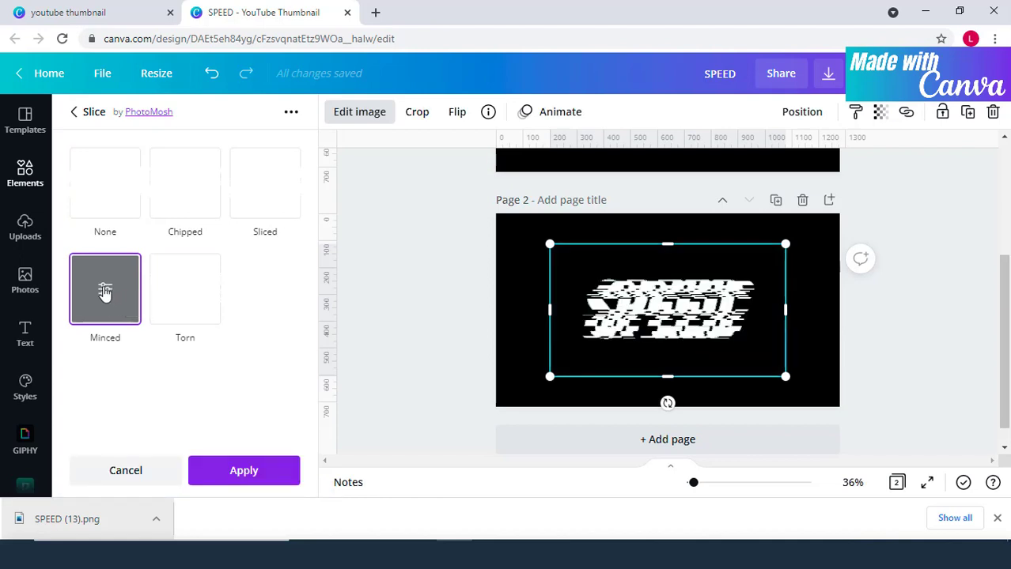
pyautogui.click(105, 292)
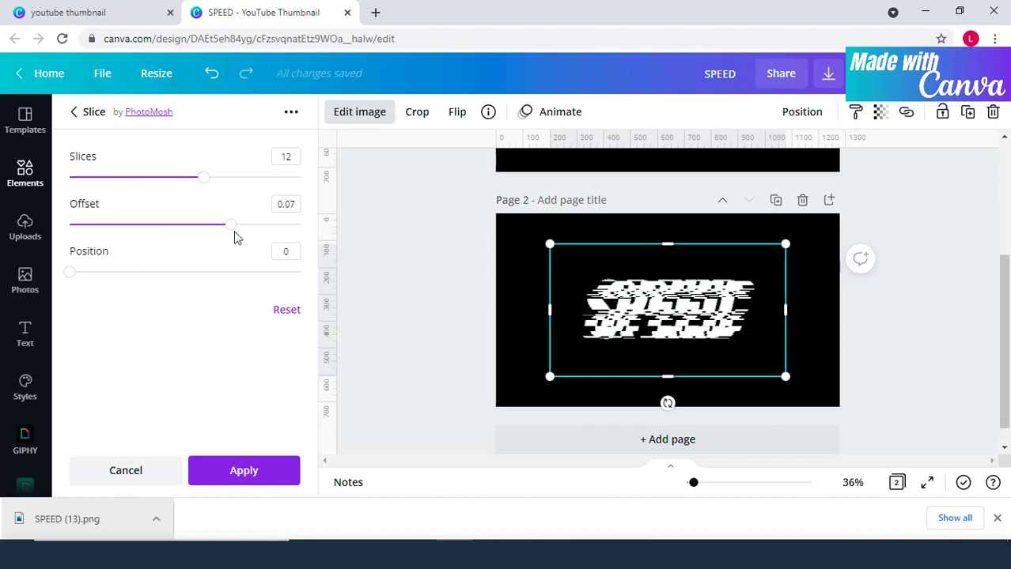
pyautogui.moveTo(230, 225); pyautogui.dragTo(96, 216)
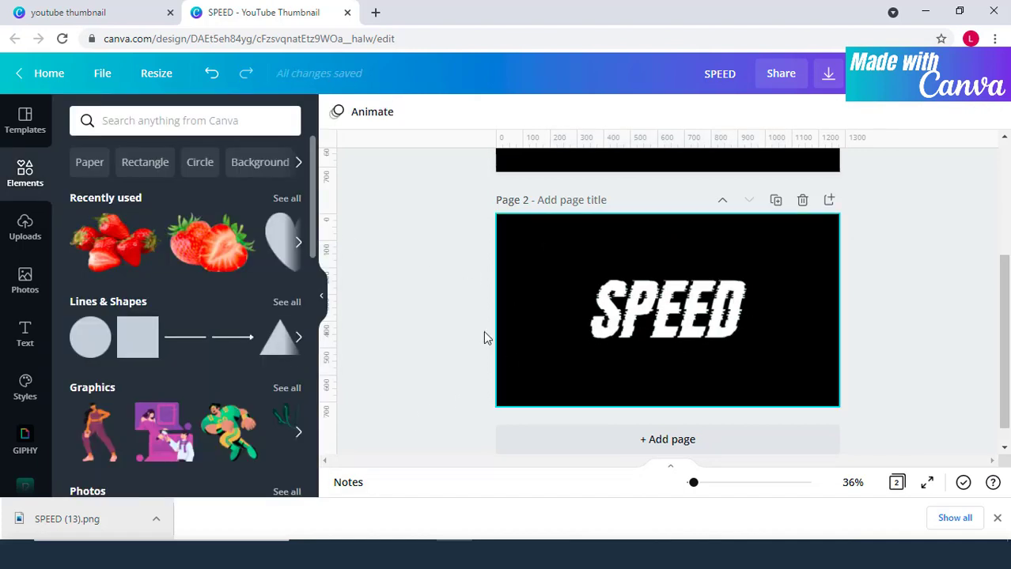
# Add a second, unsliced copy of the uploaded SPEED picture to page 2
pyautogui.click(25, 228)
pyautogui.click(147, 307)
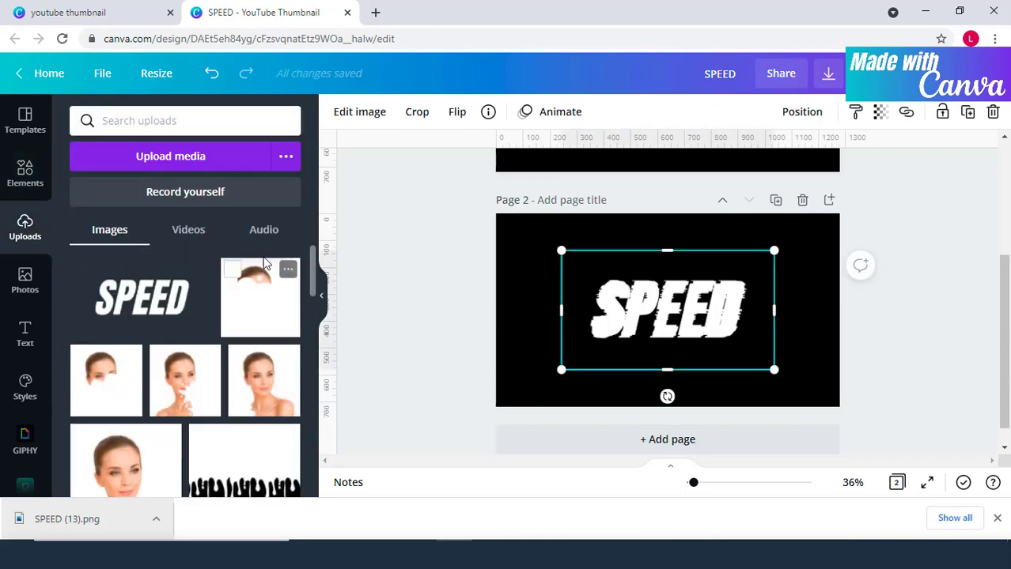
pyautogui.click(26, 173)
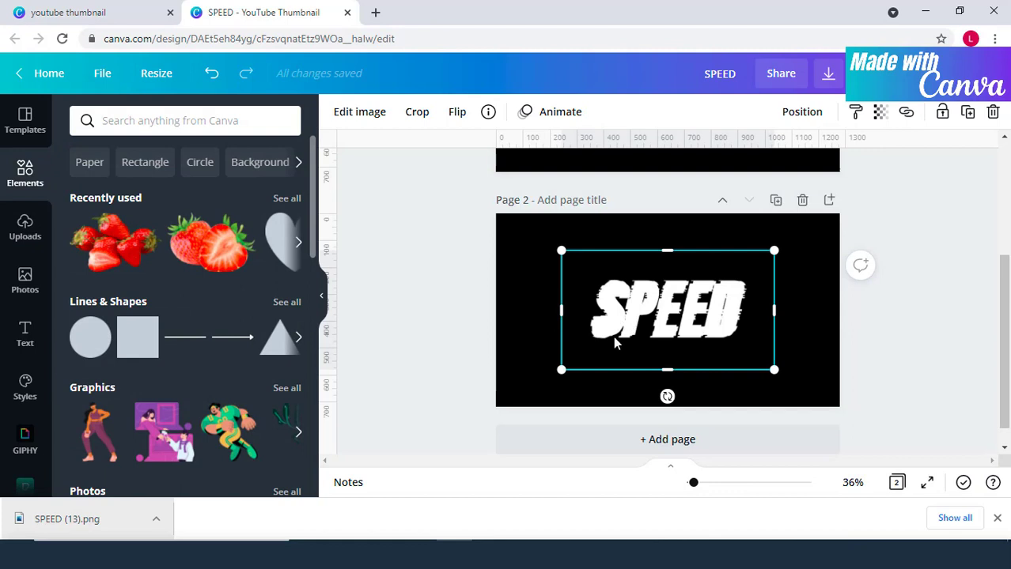
# Try to line up the unsliced SPEED copy with the sliced text by nudging it to the right
pyautogui.moveTo(613, 337); pyautogui.dragTo(609, 320)
pyautogui.press('Right')
pyautogui.press('Right')
pyautogui.press('Right')
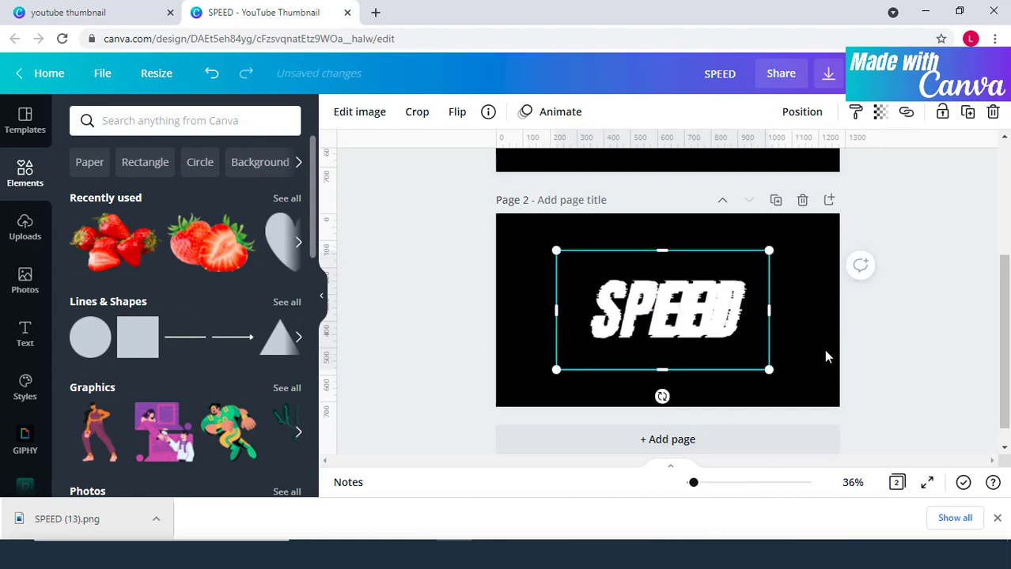
pyautogui.press('Right')
pyautogui.press('Right')
pyautogui.press('Right')
pyautogui.press('Right')
pyautogui.press('Right')
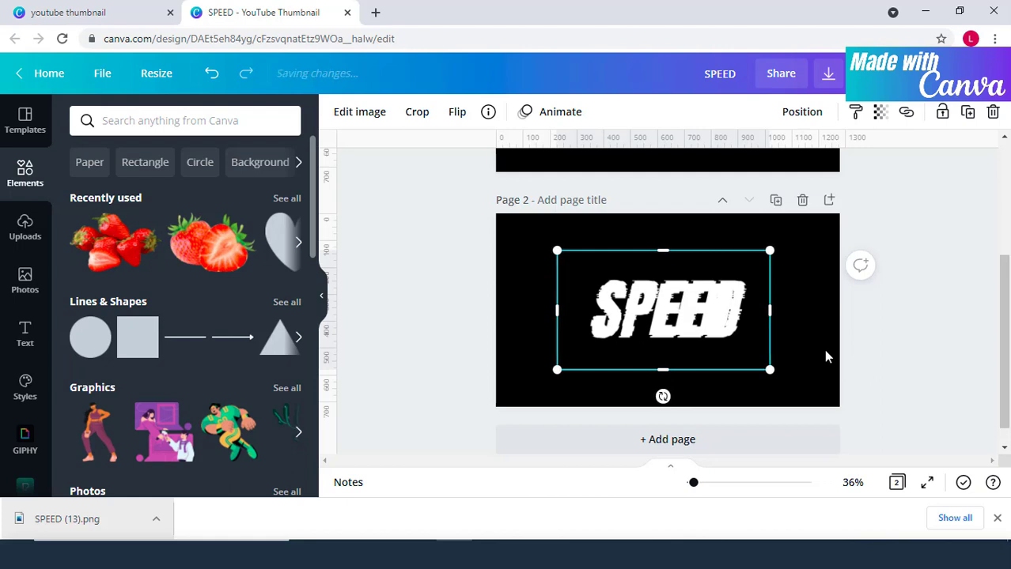
pyautogui.press('Right')
pyautogui.press('Right')
pyautogui.press('Right')
pyautogui.press('Right')
pyautogui.press('Right')
pyautogui.press('Right')
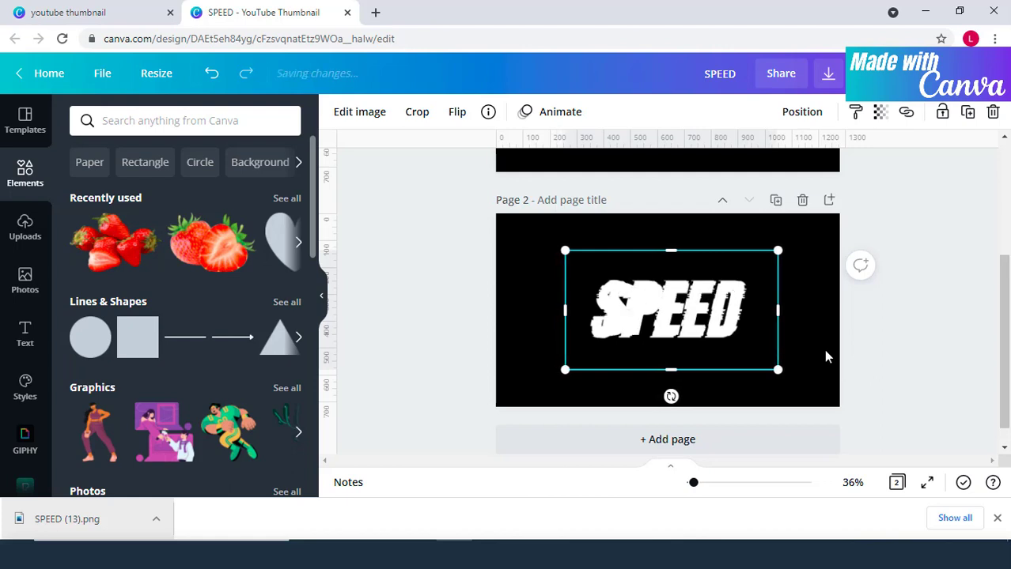
pyautogui.press('Right')
pyautogui.press('Right')
pyautogui.press('Right')
pyautogui.press('Right')
pyautogui.press('Right')
pyautogui.press('Right')
pyautogui.press('Right')
pyautogui.press('Right')
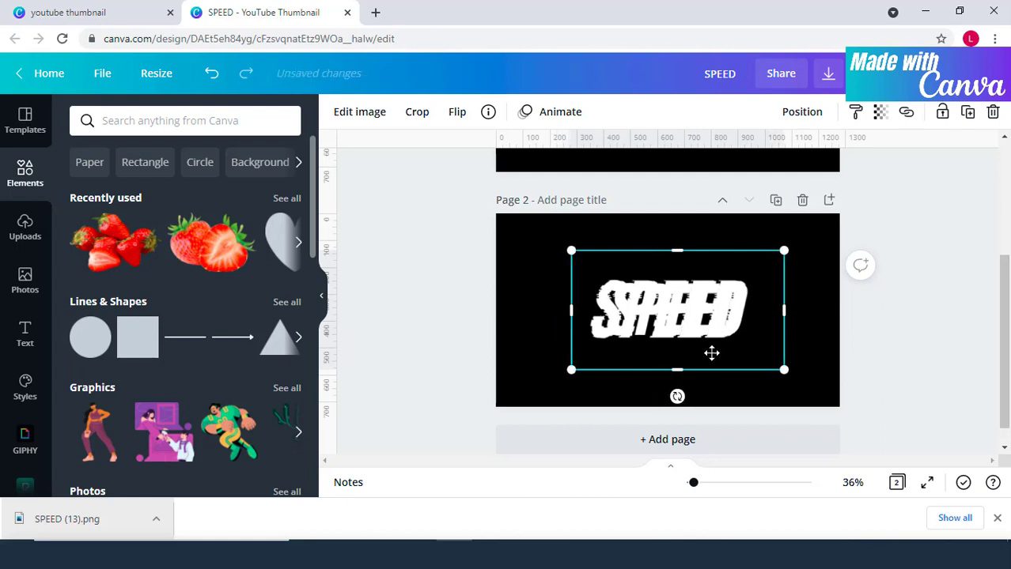
# Enlarge the unsliced SPEED copy to the sliced picture's size and place it exactly over it
pyautogui.moveTo(719, 321); pyautogui.dragTo(696, 367)
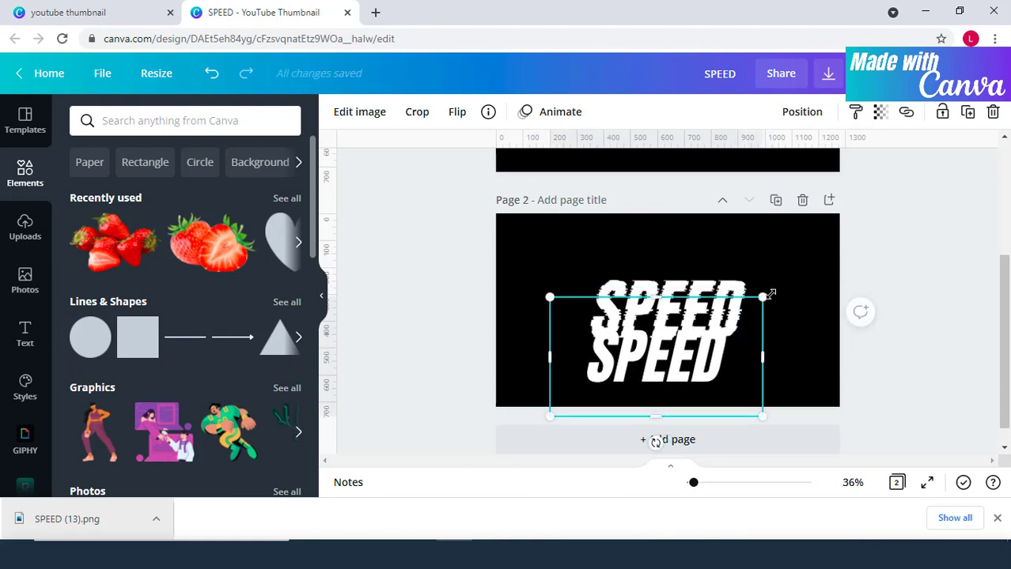
pyautogui.moveTo(763, 297); pyautogui.dragTo(785, 286)
pyautogui.moveTo(733, 367); pyautogui.dragTo(722, 317)
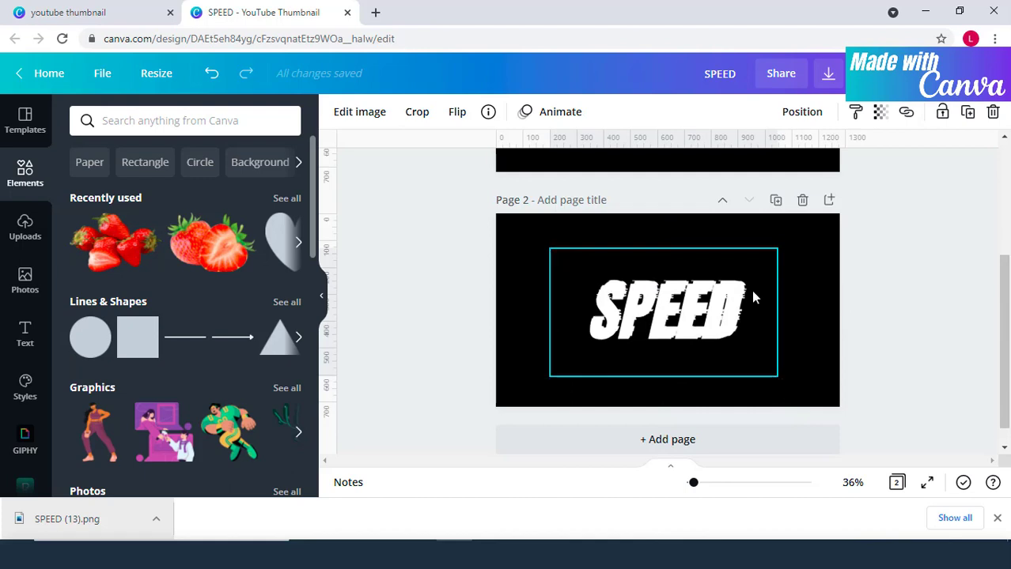
pyautogui.moveTo(769, 255); pyautogui.dragTo(779, 250)
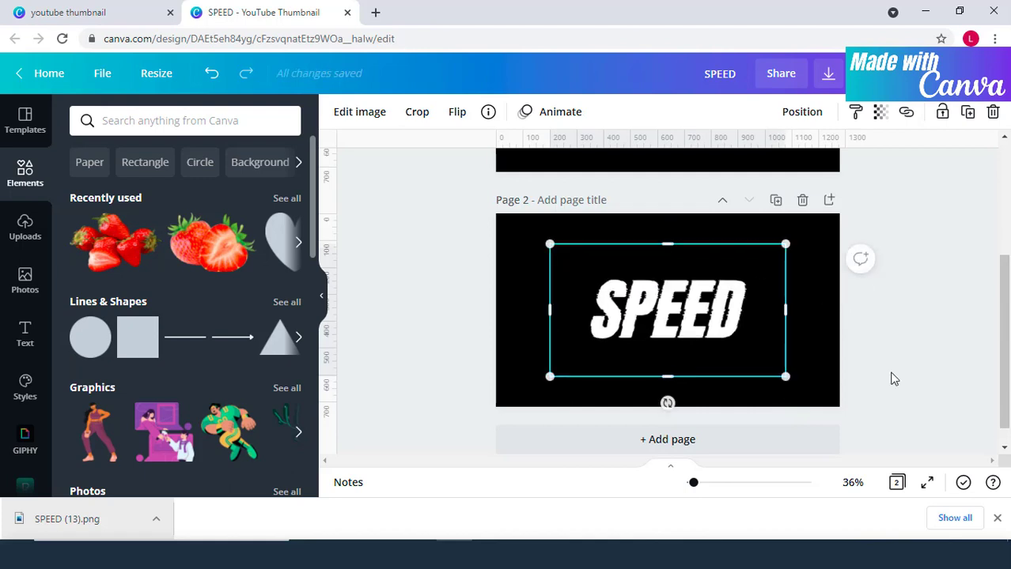
# Nudge the unsliced SPEED copy slightly right so the sliced edges stick out on the left, and deselect it
pyautogui.press('Right')
pyautogui.press('Right')
pyautogui.press('Right')
pyautogui.press('Right')
pyautogui.press('Right')
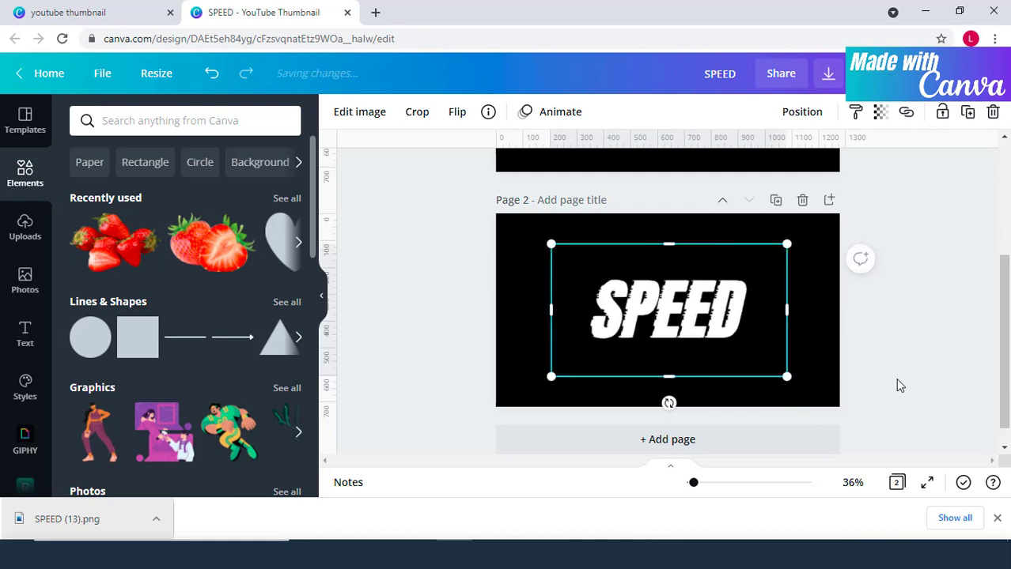
pyautogui.press('Right')
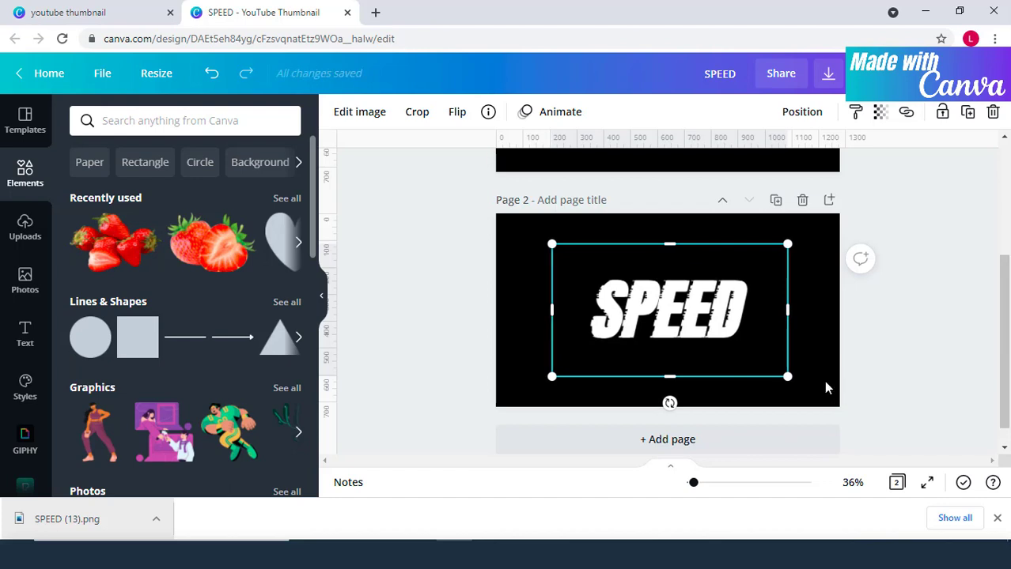
pyautogui.click(813, 326)
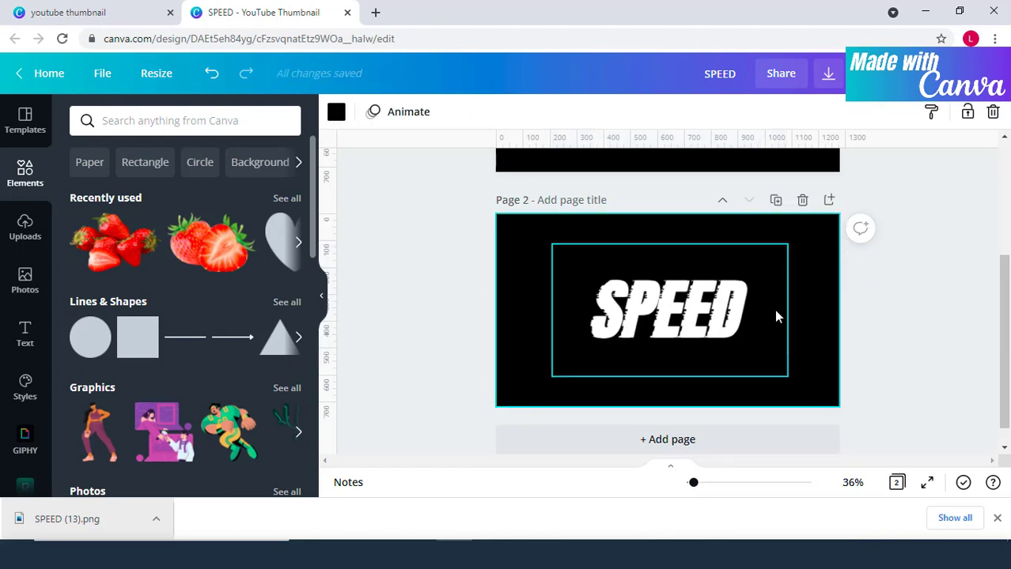
# Download only page 2 as a PNG with a transparent background and dismiss the saved-design dialog
pyautogui.click(828, 75)
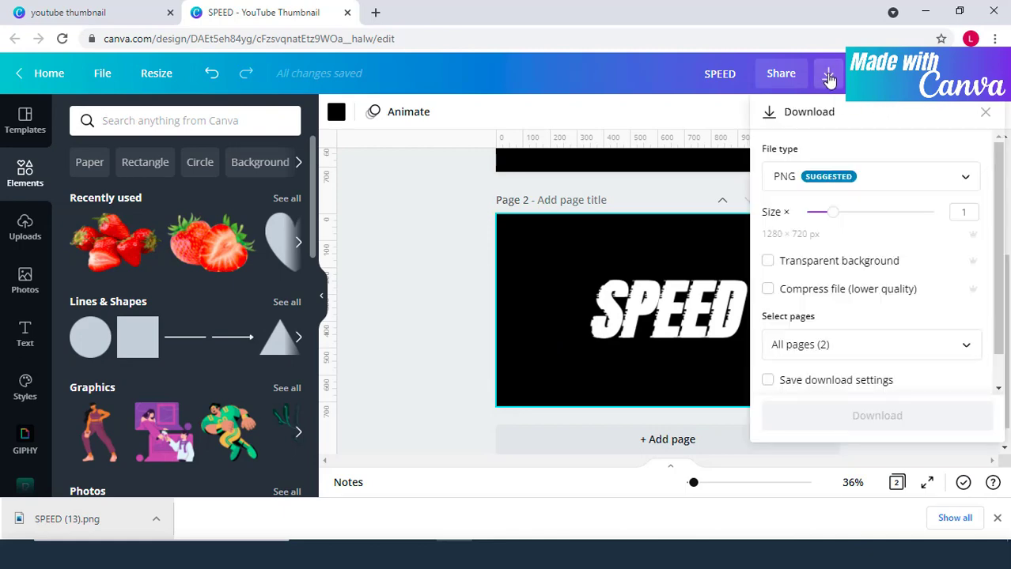
pyautogui.click(801, 264)
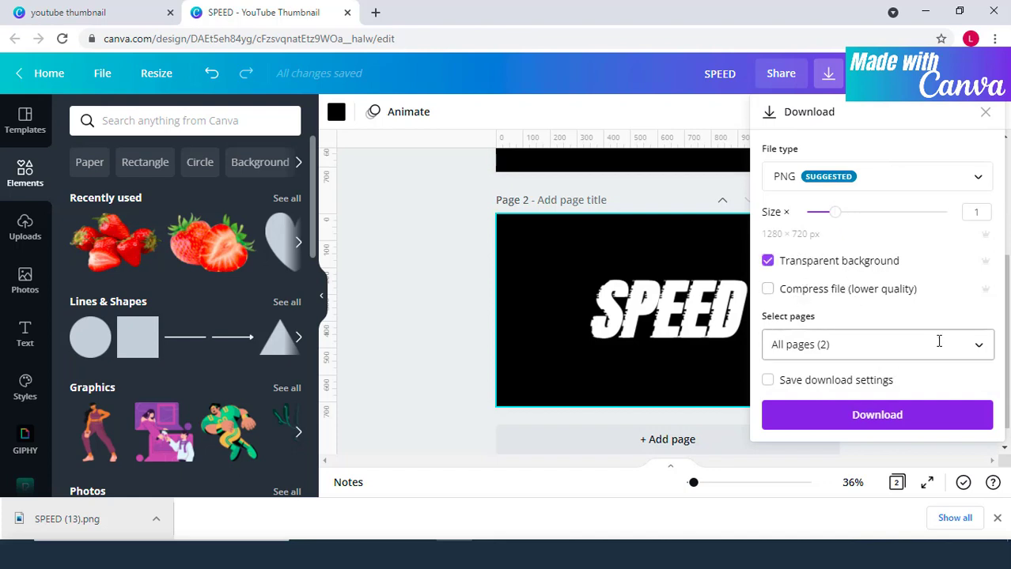
pyautogui.click(978, 346)
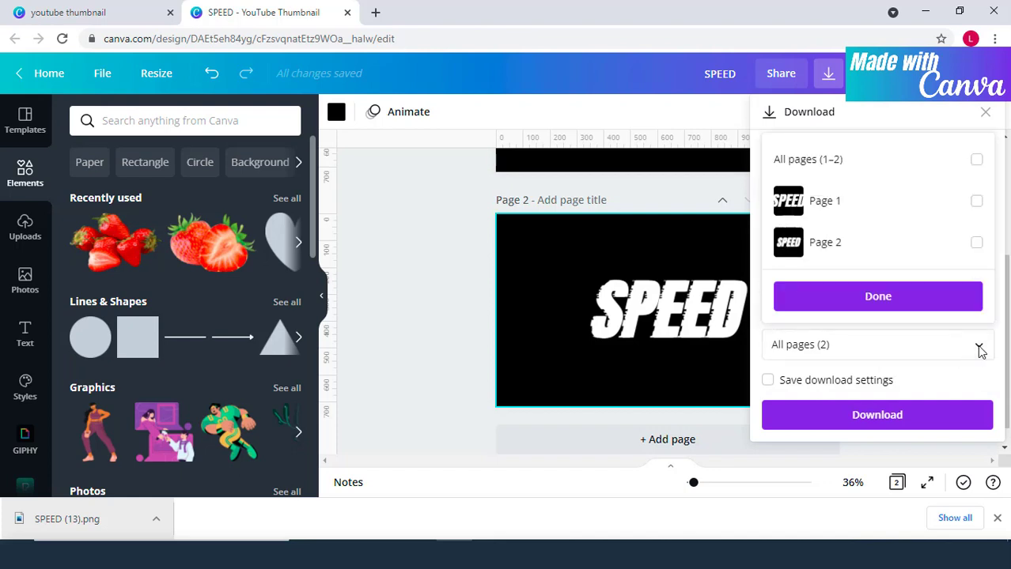
pyautogui.click(881, 249)
pyautogui.click(913, 305)
pyautogui.click(890, 425)
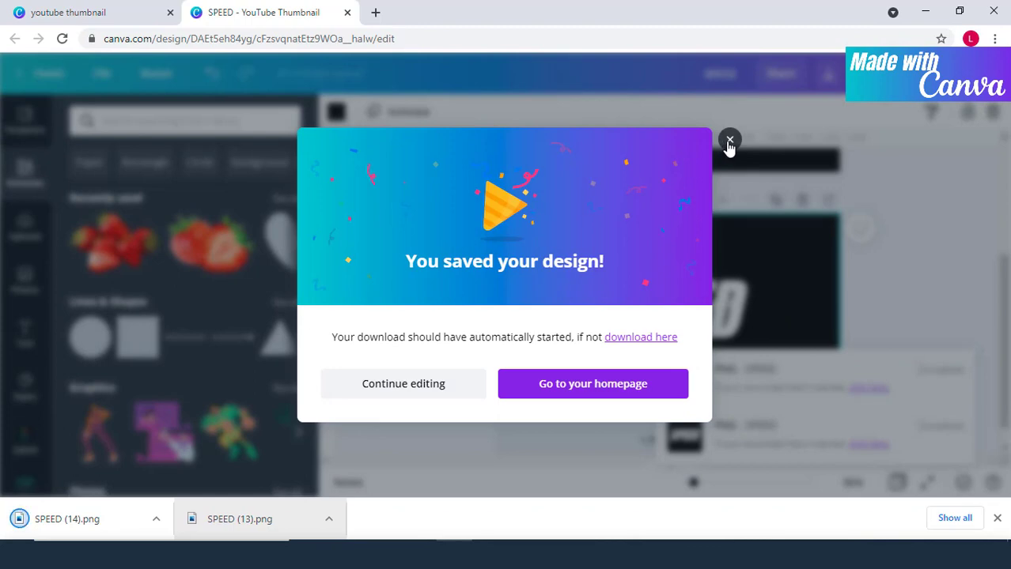
pyautogui.click(729, 142)
# Add a third page and search the elements for street
pyautogui.scroll(-1, 847, 322)
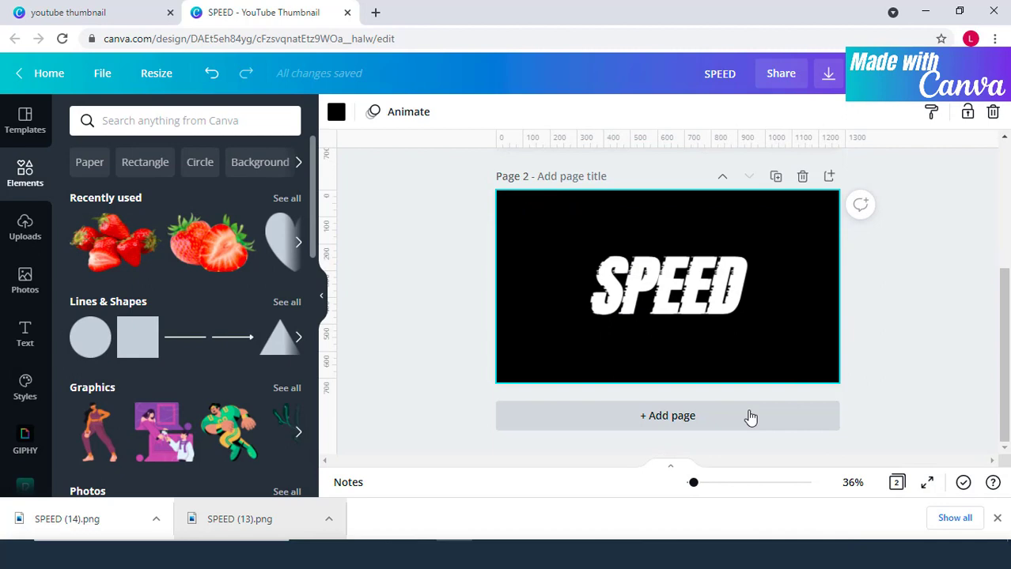
pyautogui.click(690, 424)
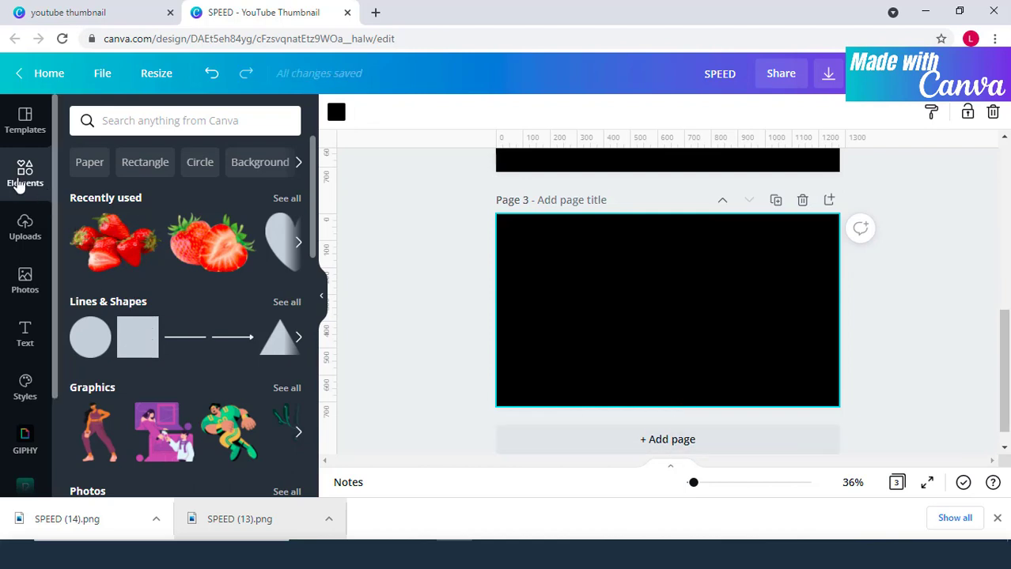
pyautogui.click(127, 119)
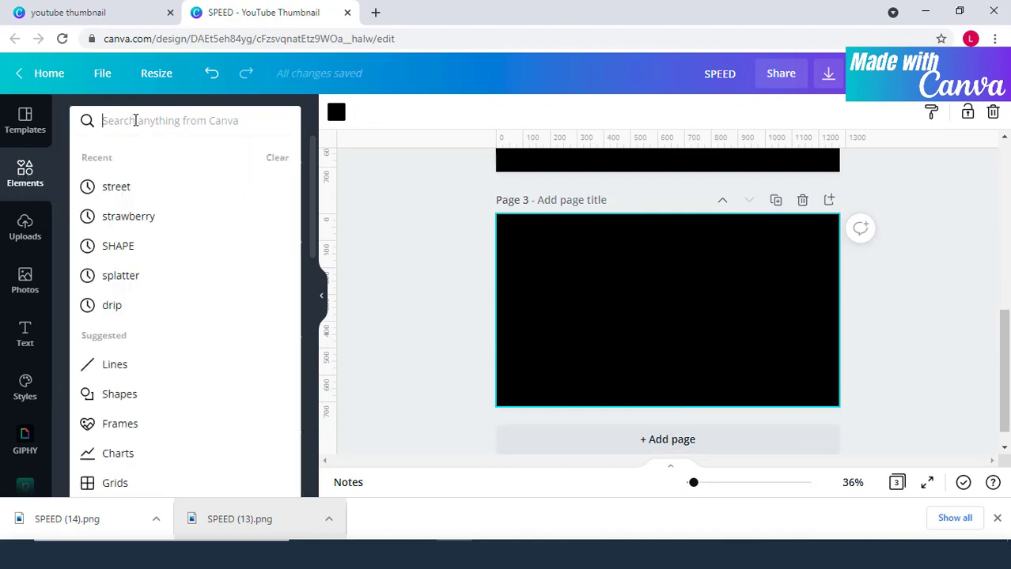
pyautogui.write('STRE')
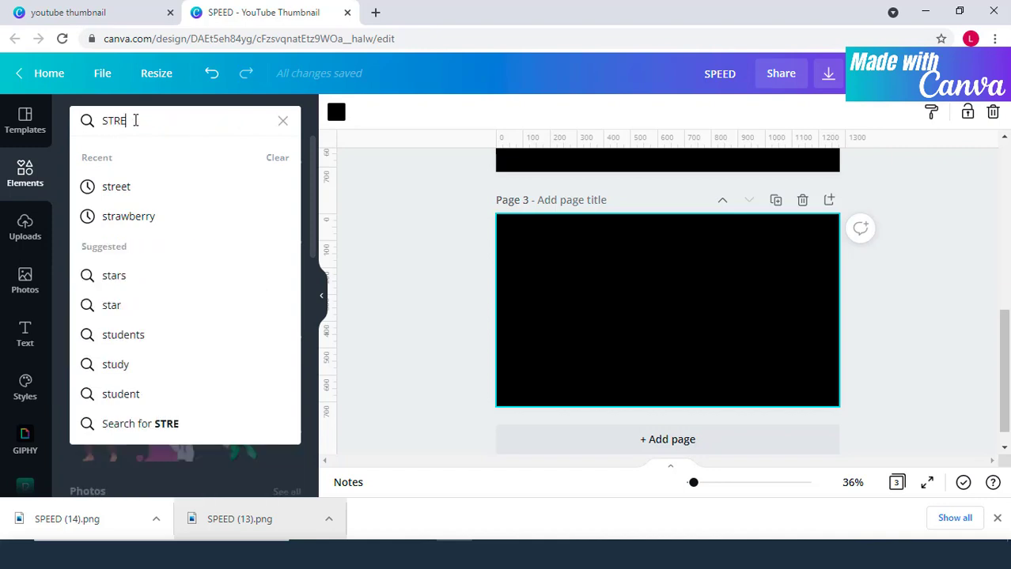
pyautogui.write('ET')
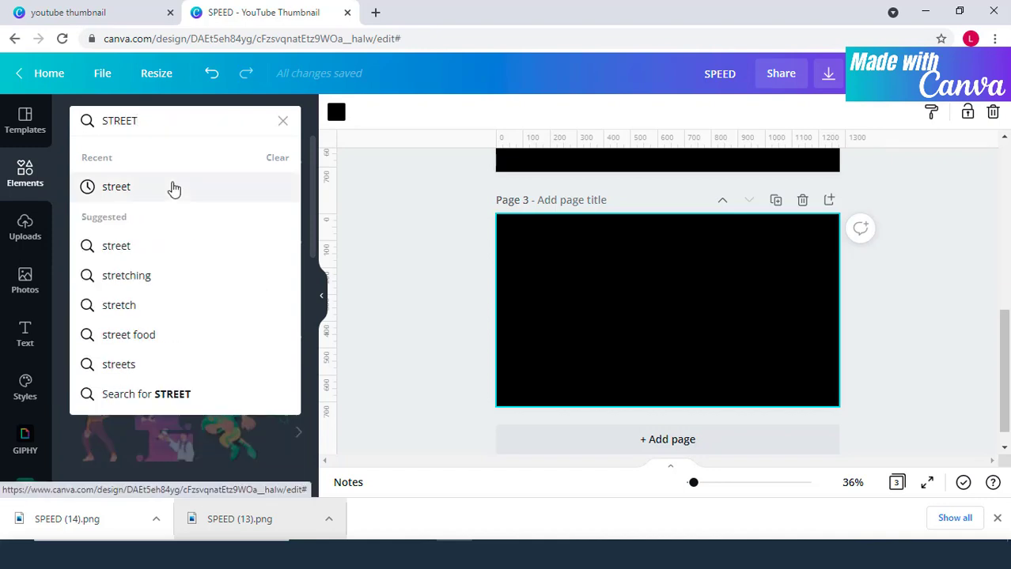
pyautogui.click(174, 188)
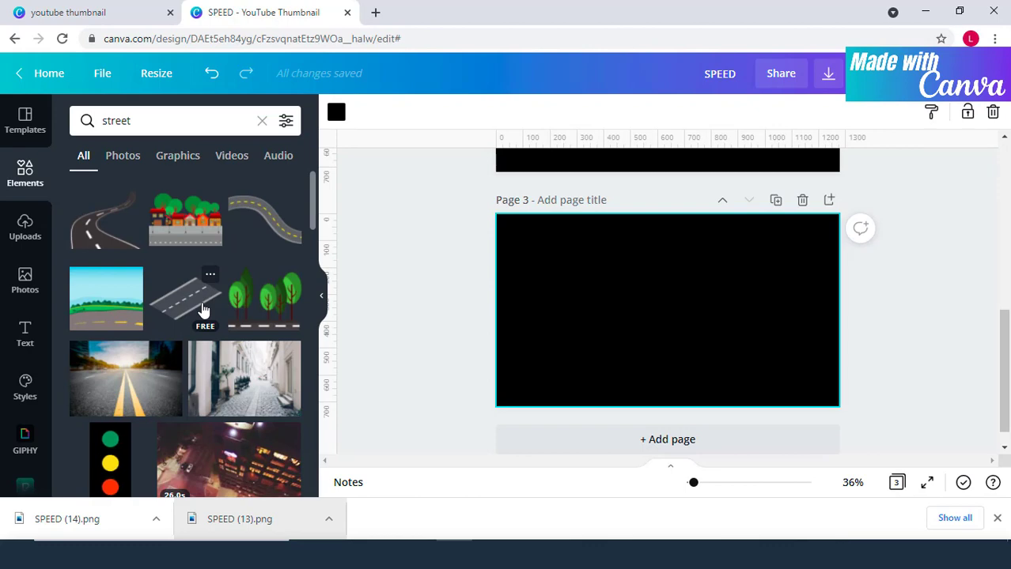
# Insert the photo of a road with grass and trees on page 3 and enlarge it to span the page width
pyautogui.click(122, 155)
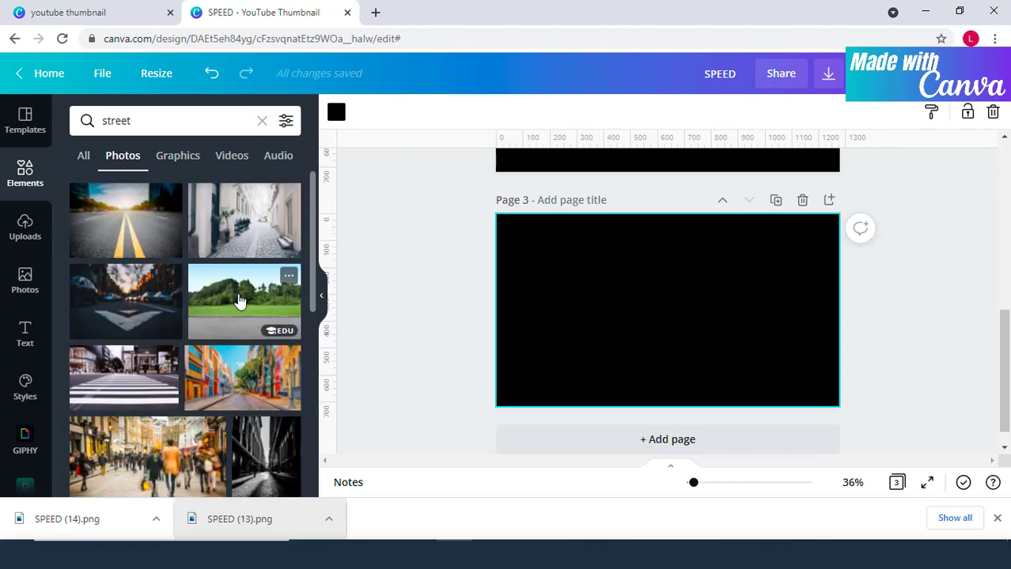
pyautogui.click(240, 301)
pyautogui.moveTo(552, 388); pyautogui.dragTo(490, 424)
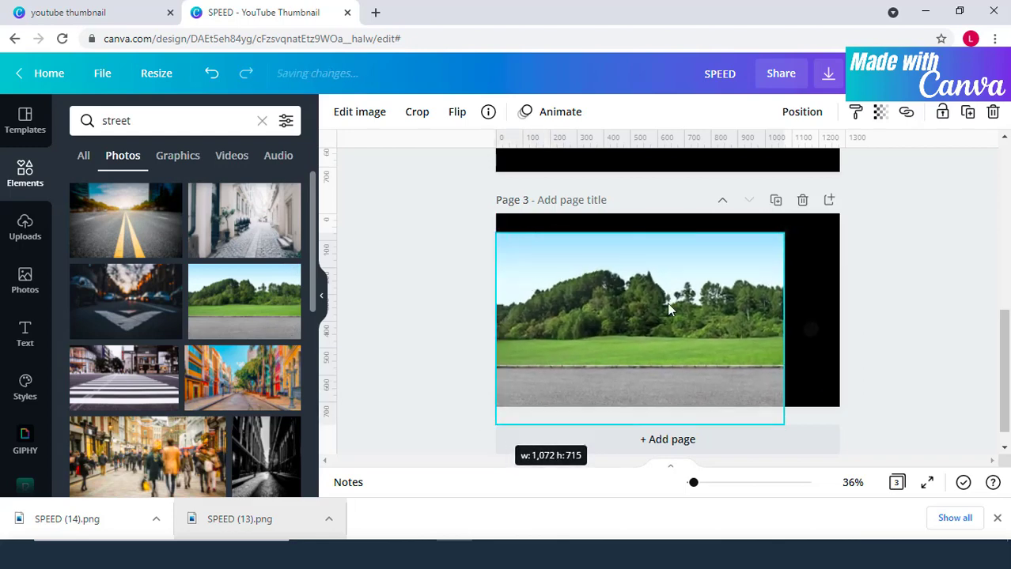
pyautogui.moveTo(783, 232); pyautogui.dragTo(839, 198)
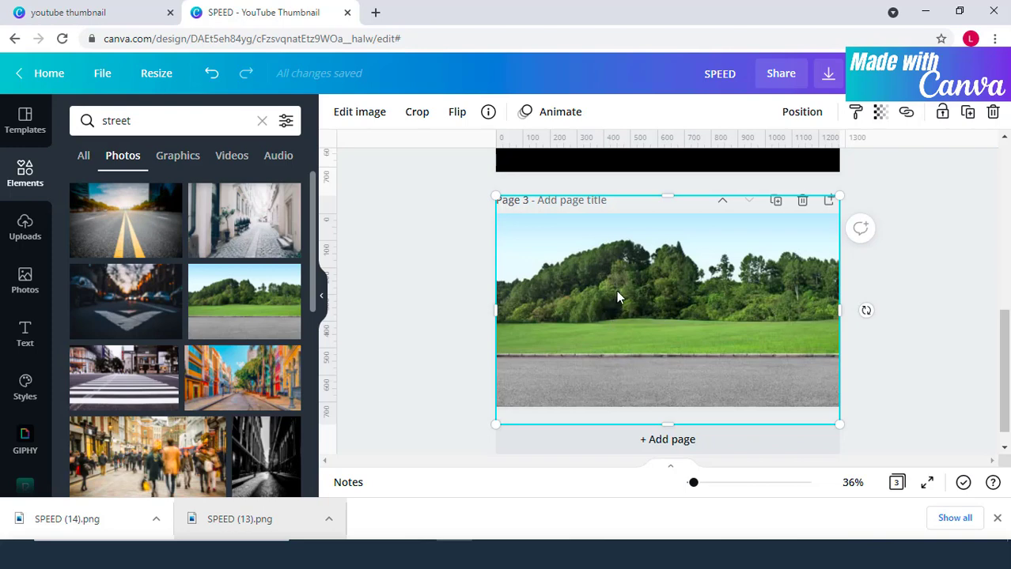
# Duplicate the road photo, align the copy exactly over it and crop the copy down to the road strip
pyautogui.hotkey('ctrl', 'd')
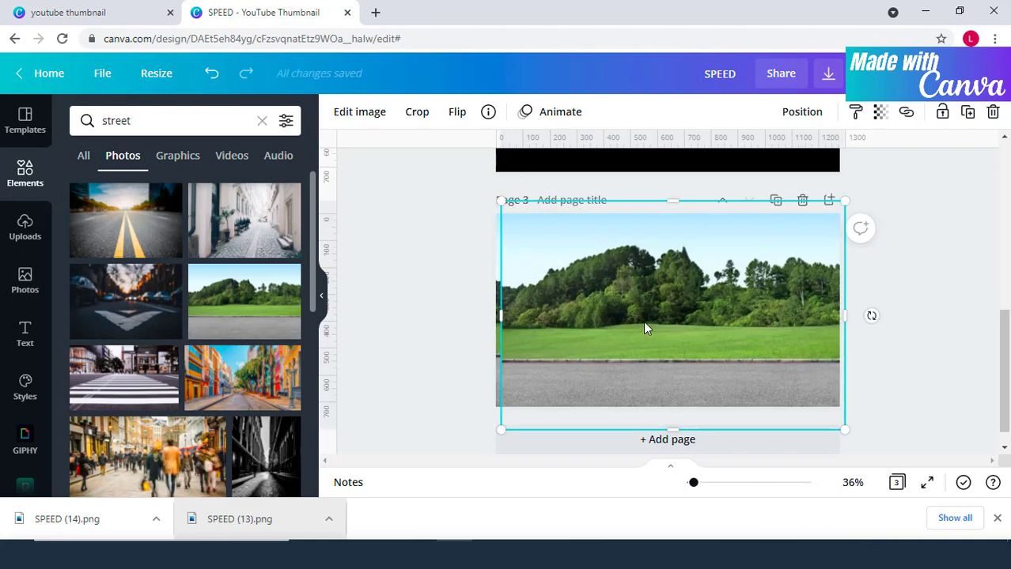
pyautogui.moveTo(644, 322); pyautogui.dragTo(641, 316)
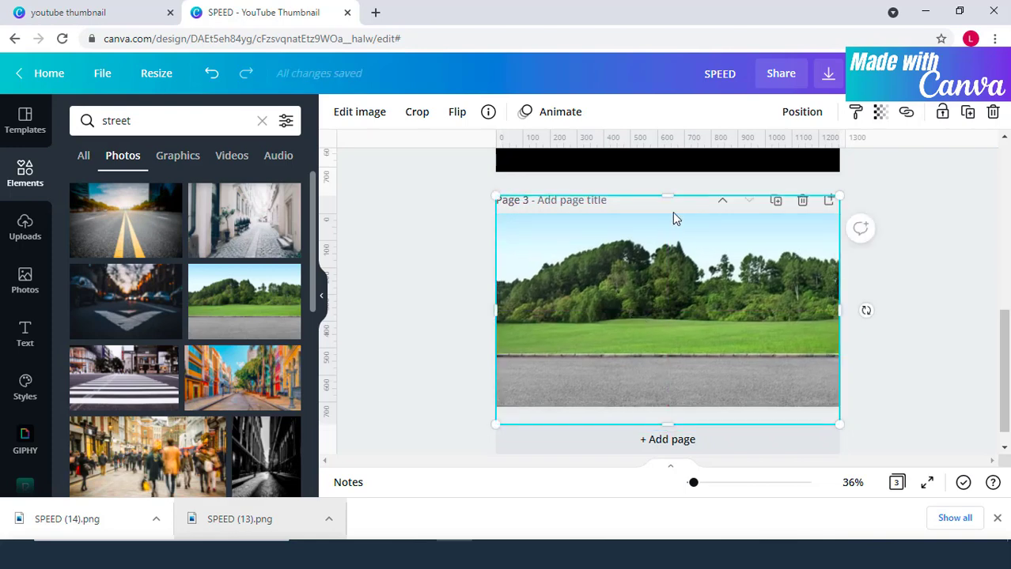
pyautogui.moveTo(666, 212); pyautogui.dragTo(678, 352)
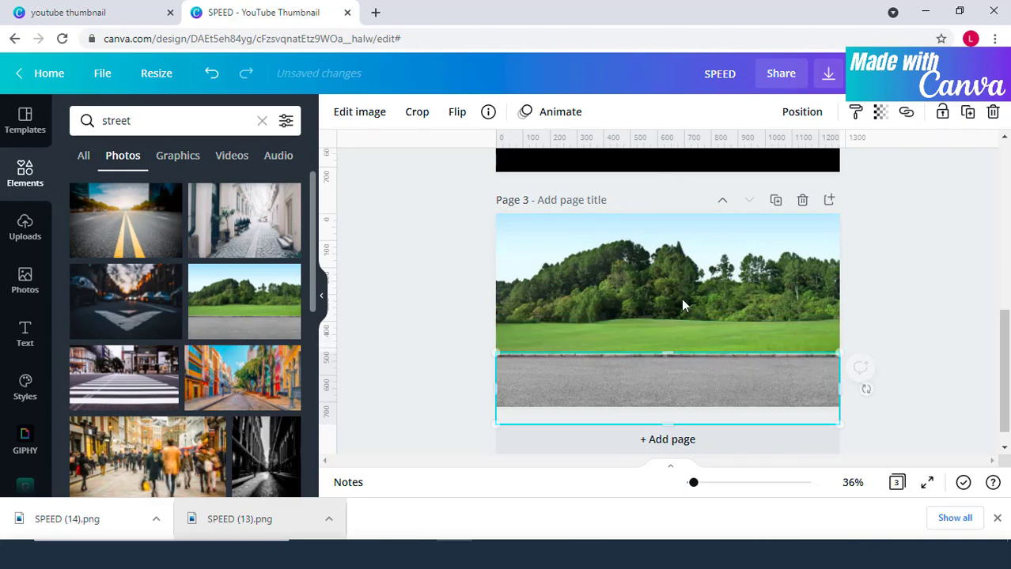
# Slightly blur the full road-and-trees background photo on page 3 using the image adjustments
pyautogui.click(680, 273)
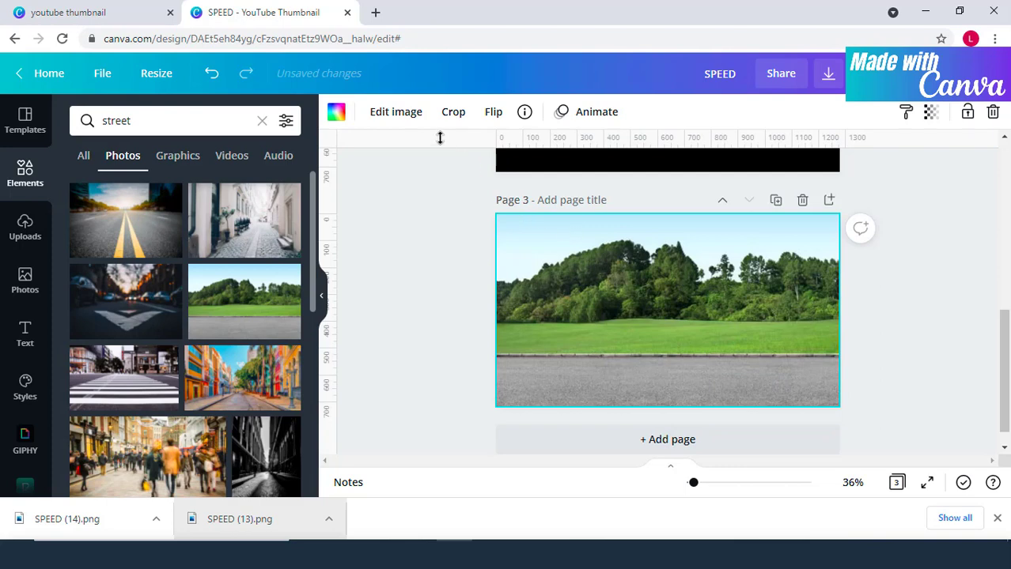
pyautogui.click(398, 118)
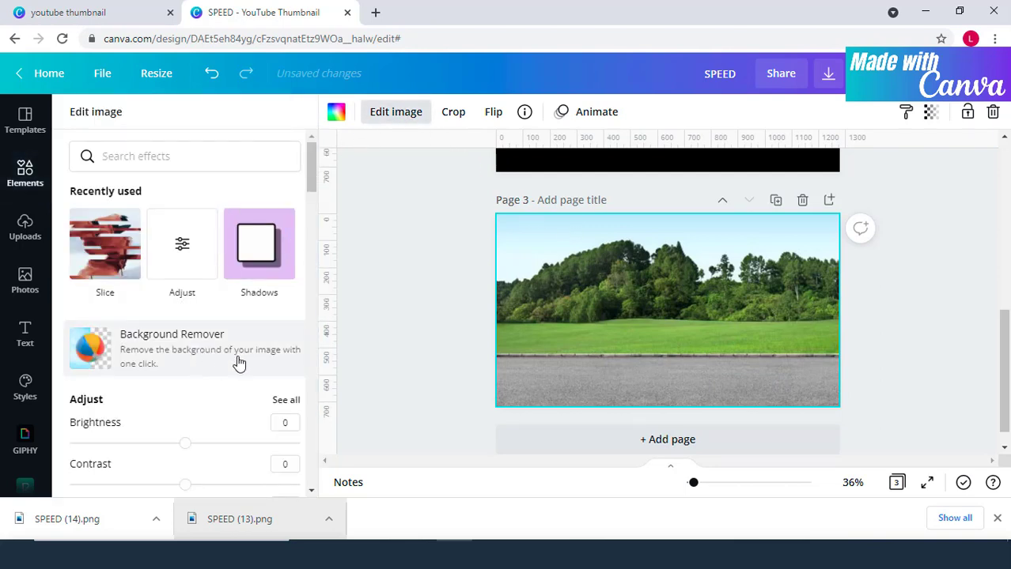
pyautogui.scroll(-2, 242, 375)
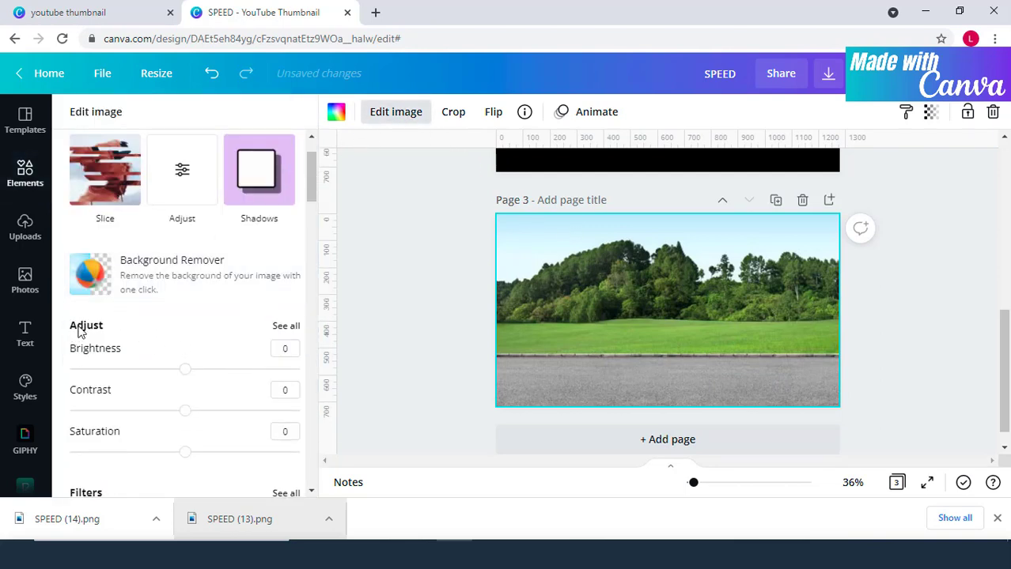
pyautogui.click(284, 328)
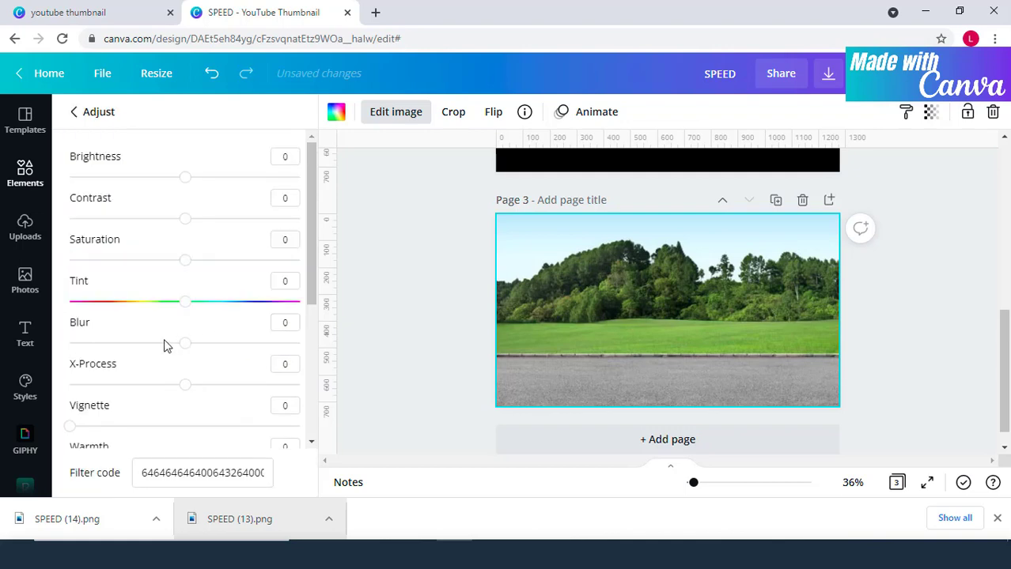
pyautogui.moveTo(190, 350); pyautogui.dragTo(200, 355)
pyautogui.click(368, 300)
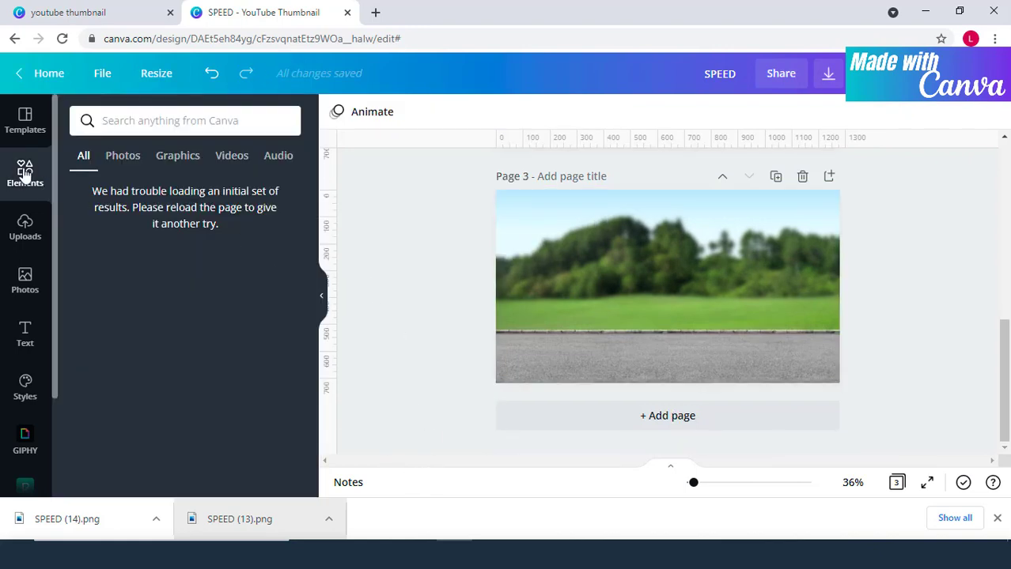
# Search the elements for running and limit the results to photos
pyautogui.click(145, 119)
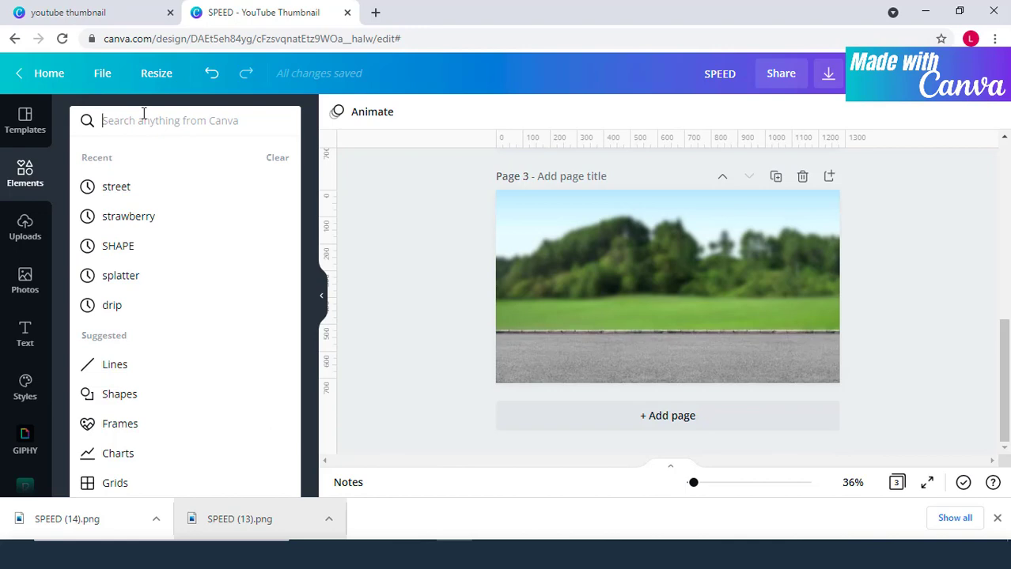
pyautogui.click(116, 186)
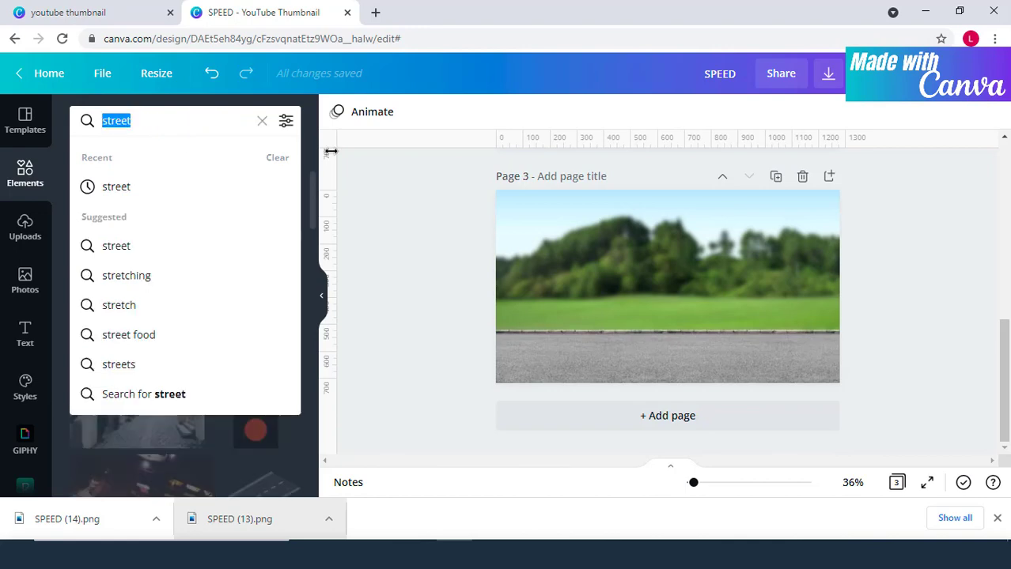
pyautogui.write('RUNNI')
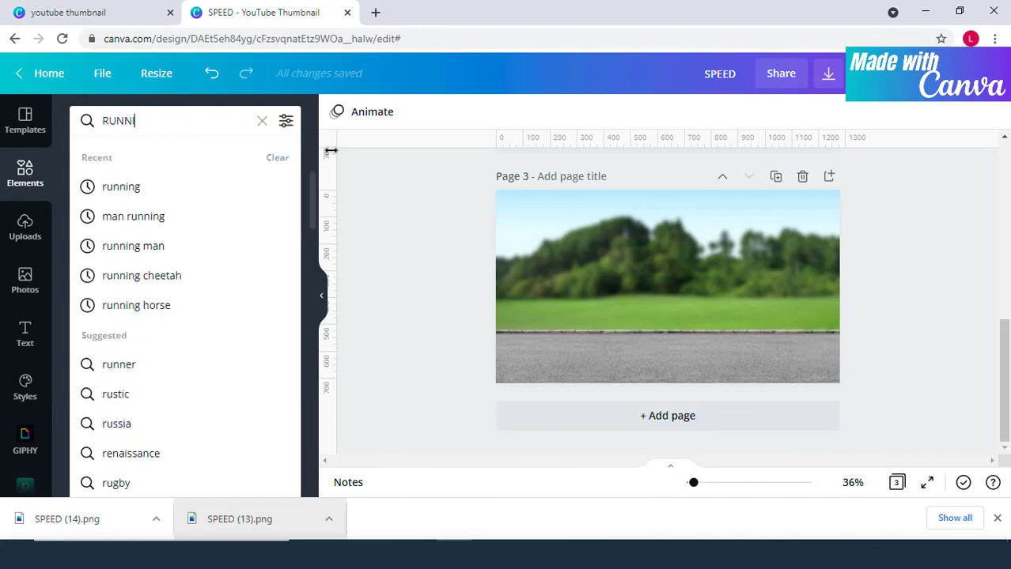
pyautogui.click(149, 190)
pyautogui.click(135, 168)
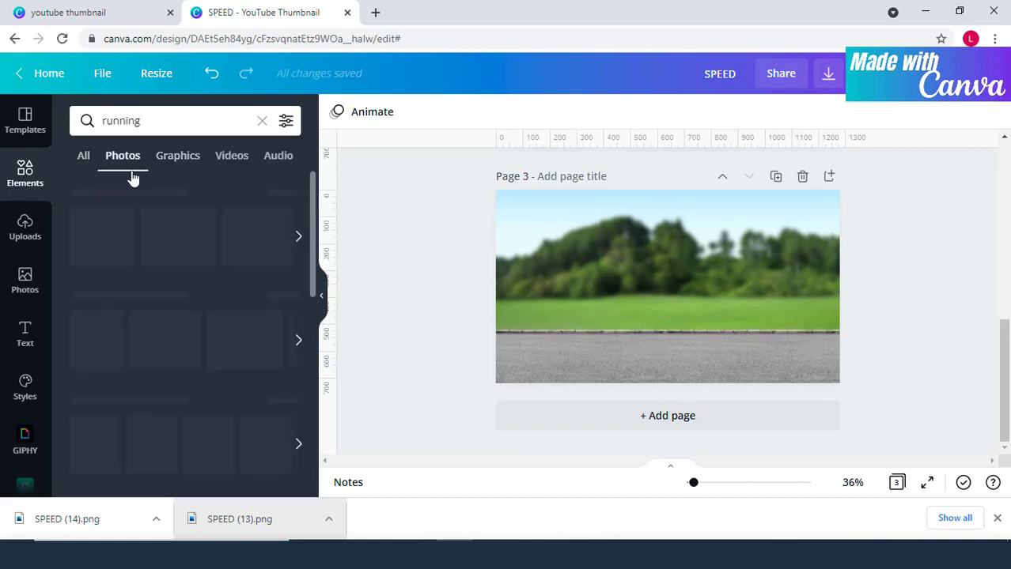
# Find the photo of the shirtless man sprinting in white shorts and insert it on page 3
pyautogui.scroll(-1, 234, 287)
pyautogui.scroll(-6, 235, 287)
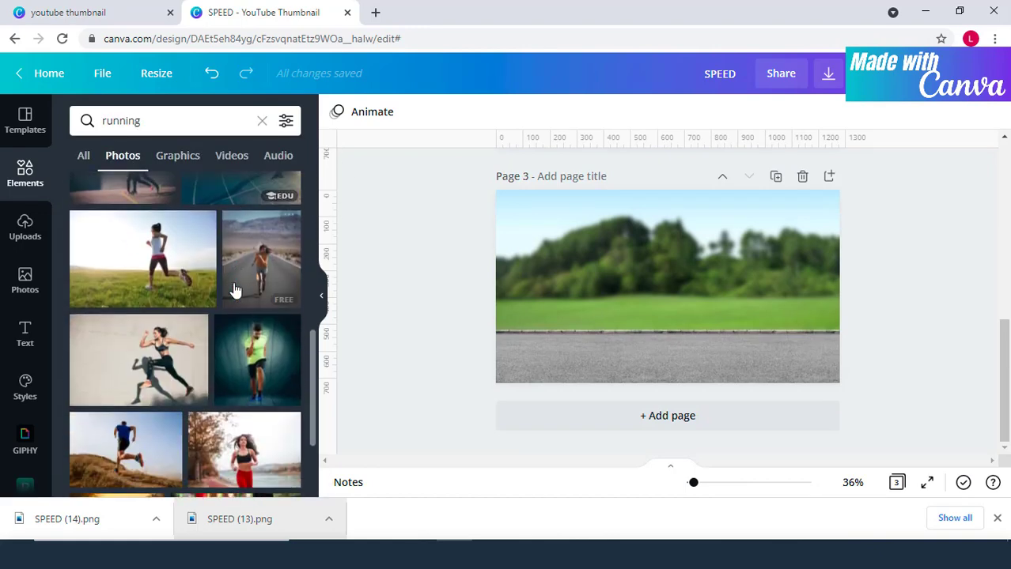
pyautogui.scroll(-2, 235, 291)
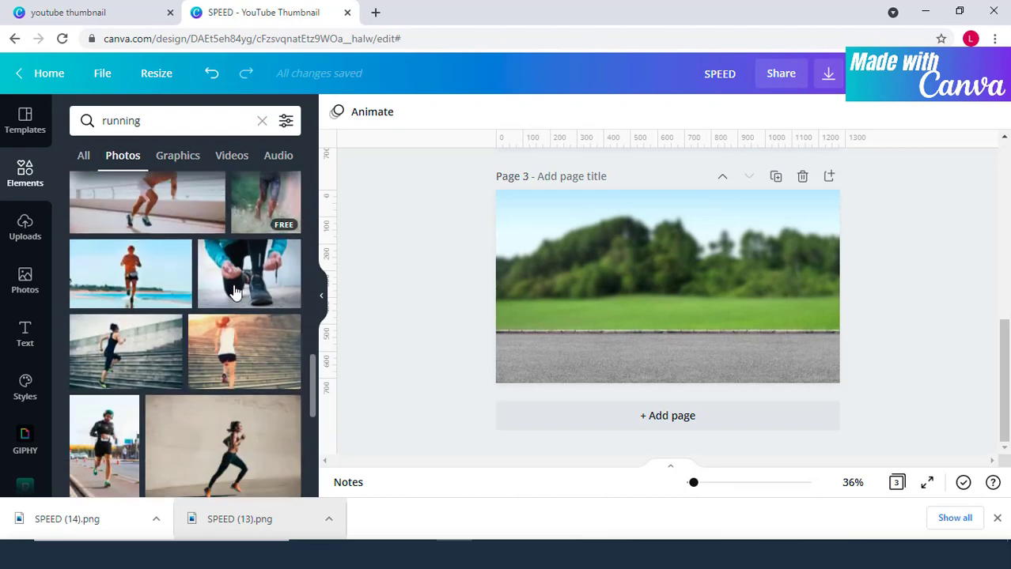
pyautogui.scroll(1, 231, 292)
pyautogui.click(166, 273)
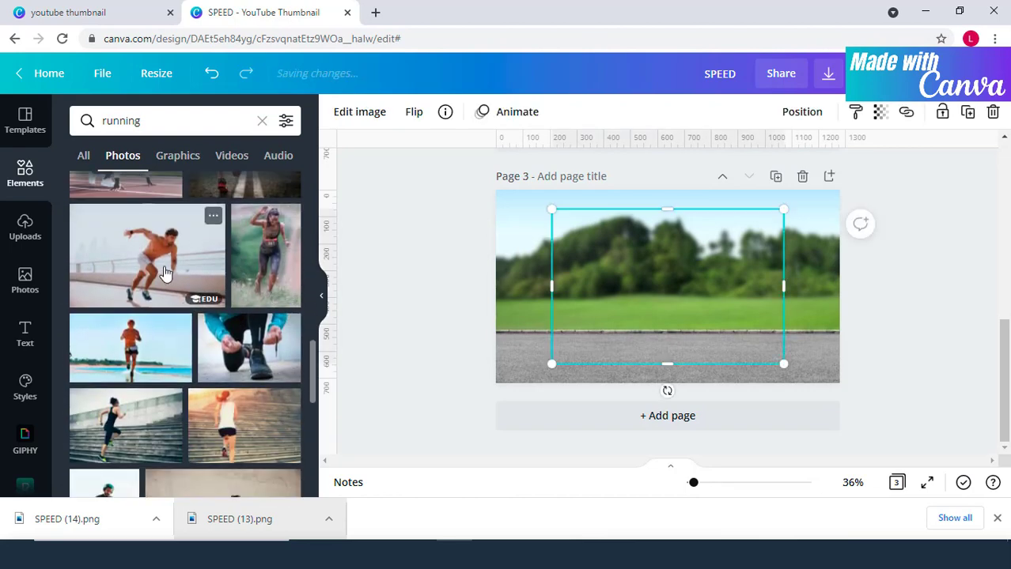
# Remove the background of the sprinting man photo with Background Remover and apply the result
pyautogui.click(367, 117)
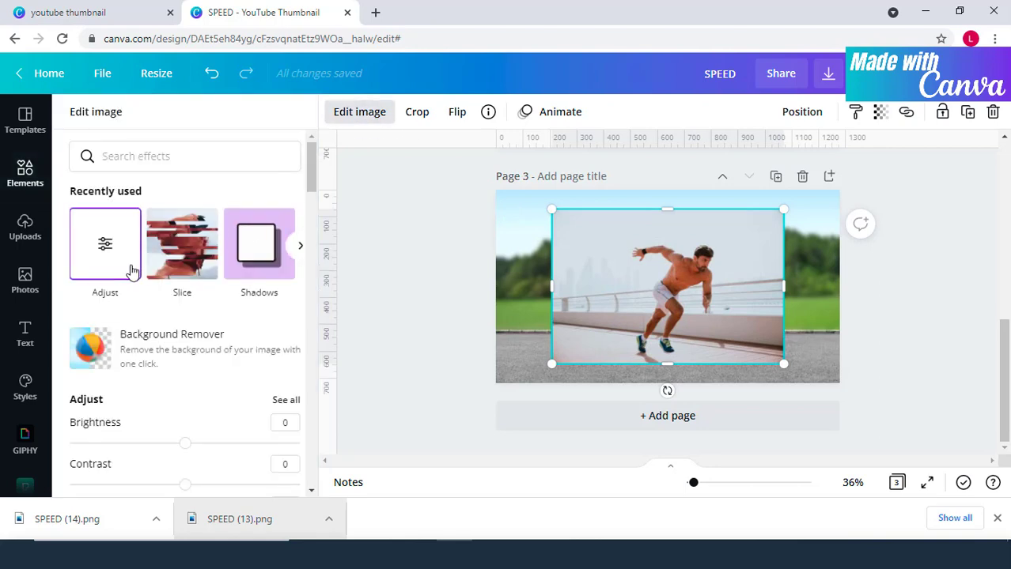
pyautogui.click(162, 341)
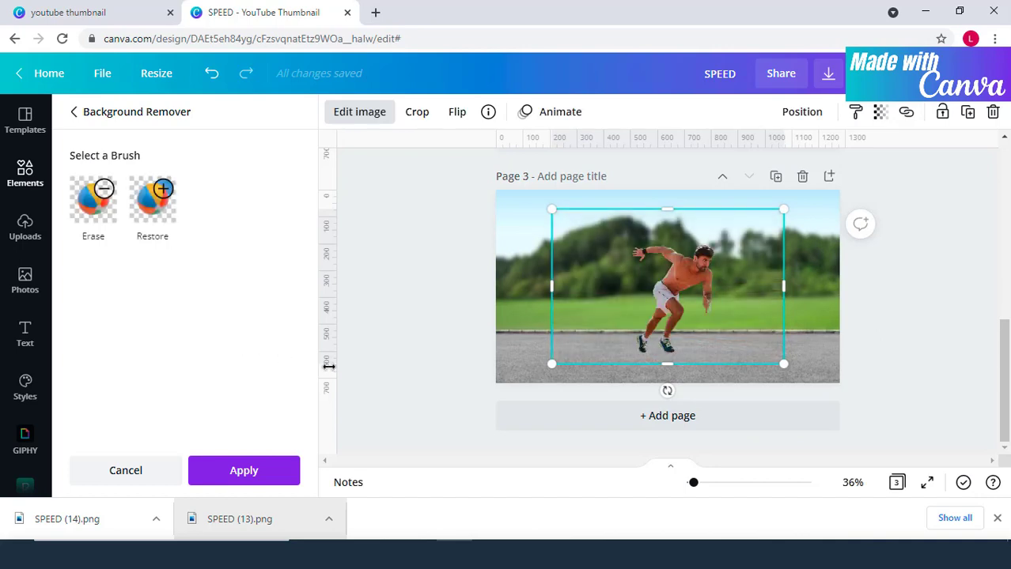
pyautogui.click(245, 472)
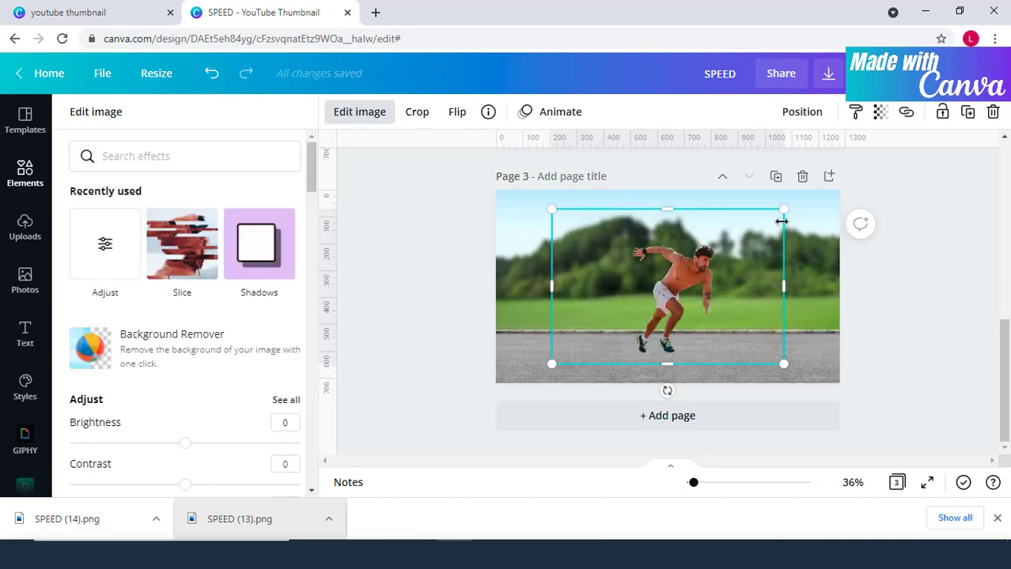
# Enlarge the cut-out runner to nearly the page height and move him to the right side of the page
pyautogui.moveTo(794, 205); pyautogui.dragTo(851, 165)
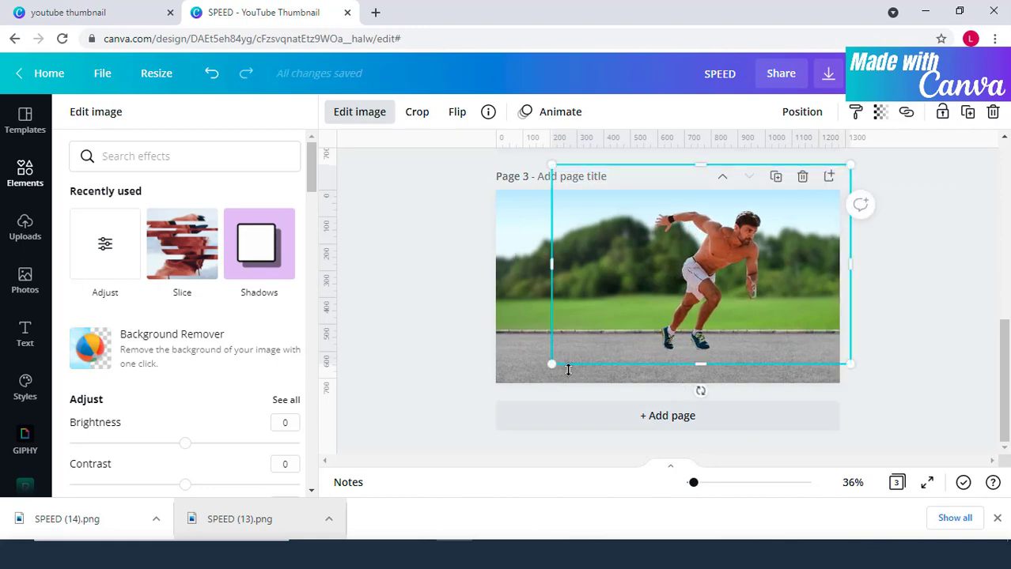
pyautogui.moveTo(552, 361); pyautogui.dragTo(514, 388)
pyautogui.moveTo(708, 283); pyautogui.dragTo(768, 287)
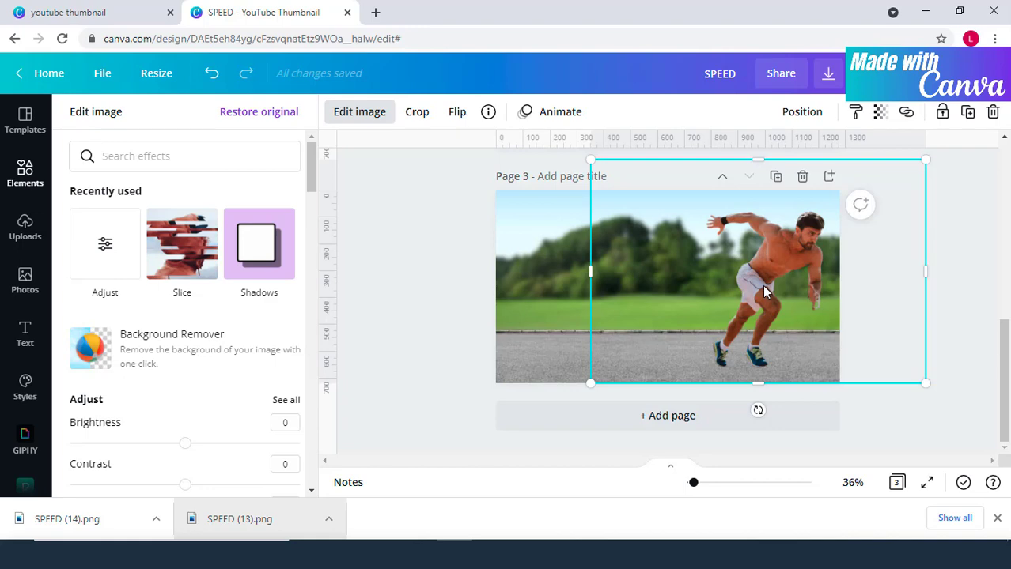
# Duplicate the runner, place the copy to the left of the original and crop its empty left and top margins
pyautogui.hotkey('ctrl', 'd')
pyautogui.moveTo(763, 288); pyautogui.dragTo(682, 291)
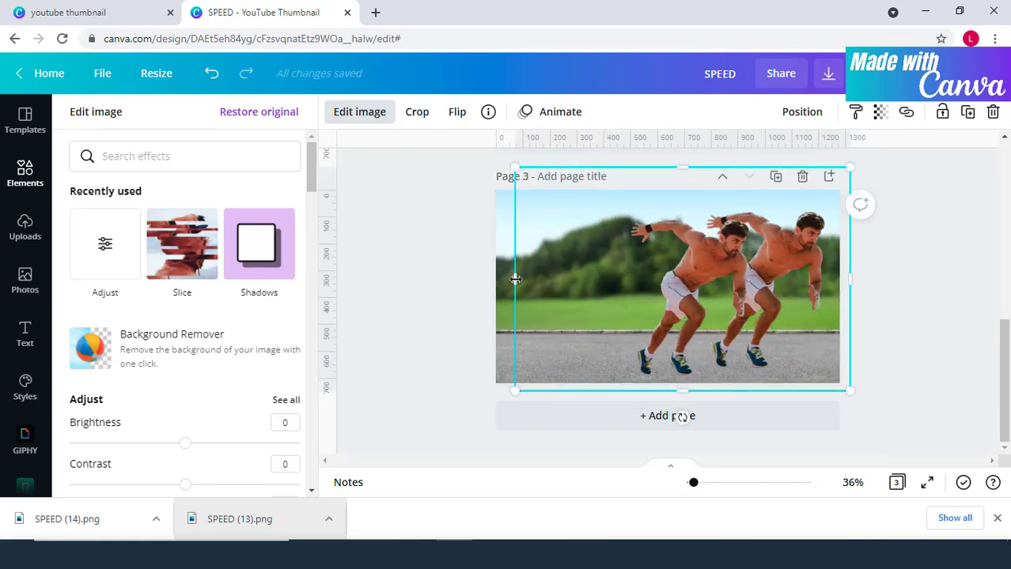
pyautogui.moveTo(514, 279); pyautogui.dragTo(627, 279)
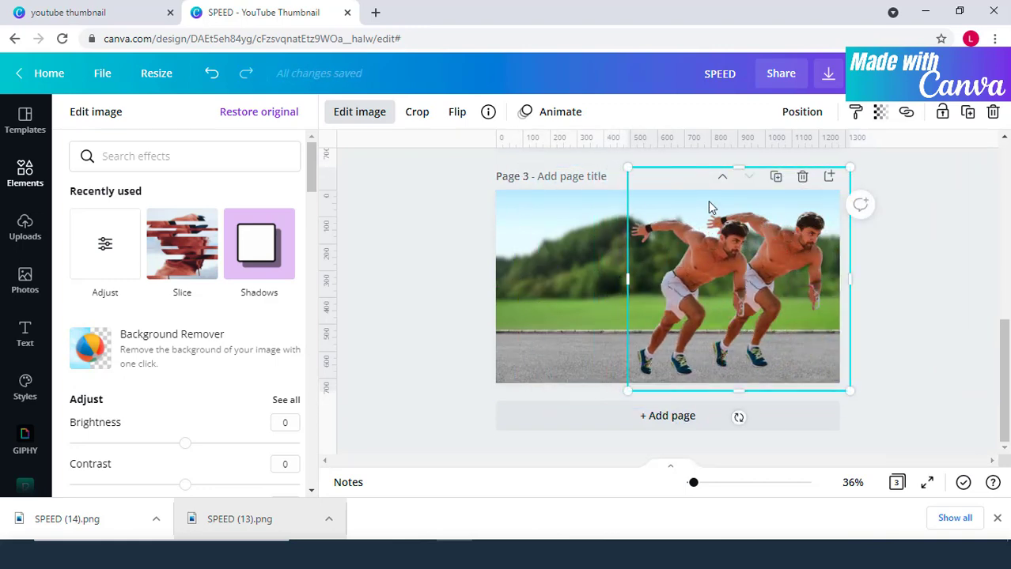
pyautogui.moveTo(738, 168); pyautogui.dragTo(737, 224)
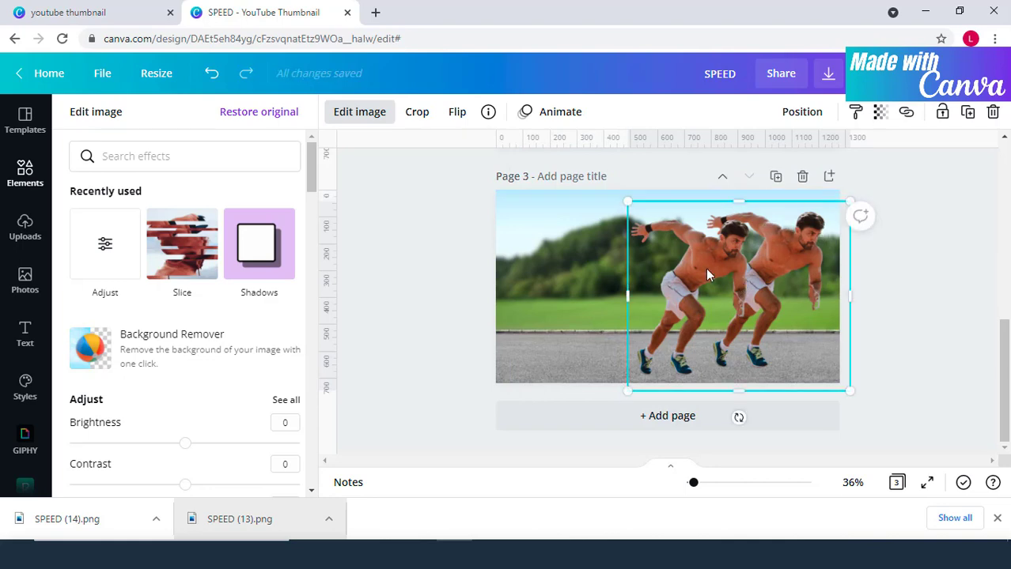
# Spread the cropped runner copies across page 3, overlapping some at the right and placing one in the left half
pyautogui.moveTo(705, 267); pyautogui.dragTo(828, 261)
pyautogui.moveTo(716, 223); pyautogui.dragTo(637, 229)
pyautogui.moveTo(564, 280); pyautogui.dragTo(681, 271)
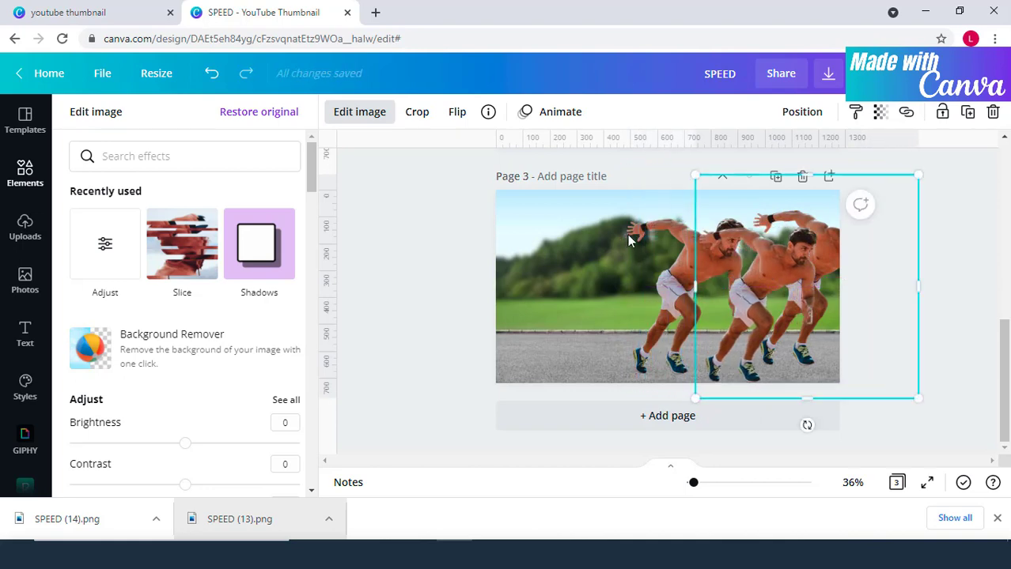
pyautogui.moveTo(637, 237); pyautogui.dragTo(573, 237)
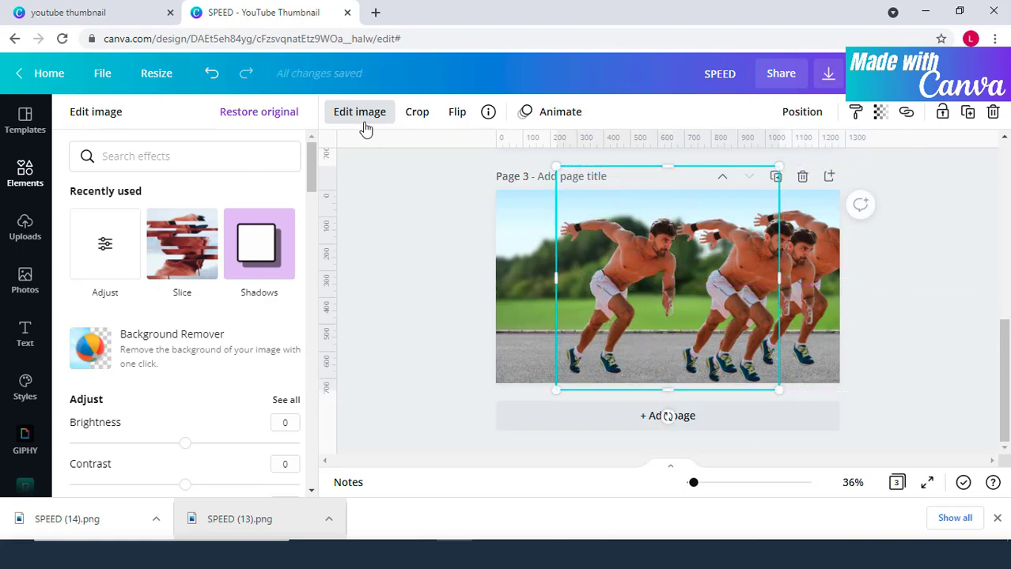
# Set the leftmost runner copy's blur to 41, and move the next copy partly over it with a blur of 13
pyautogui.scroll(-1, 235, 300)
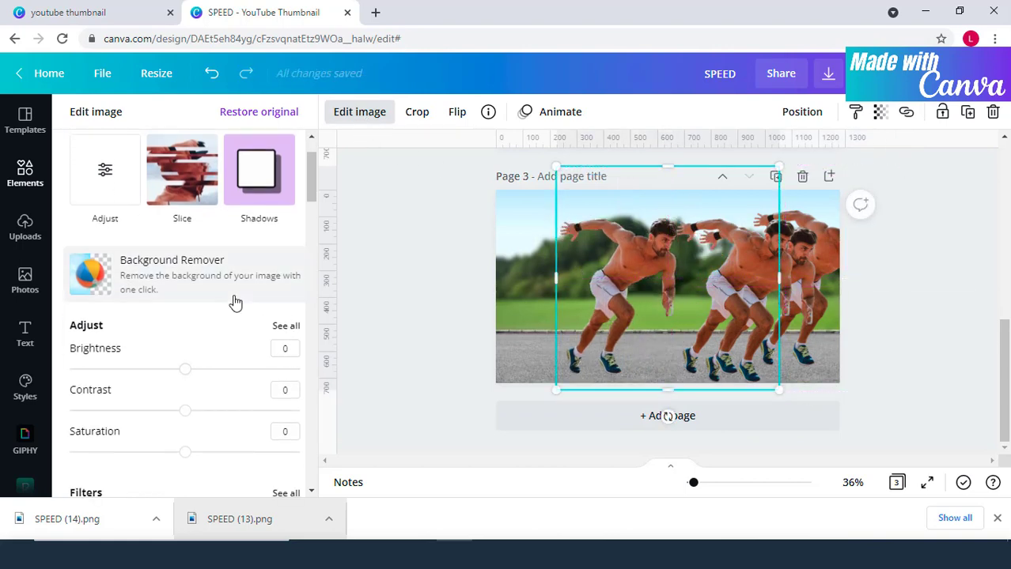
pyautogui.click(289, 329)
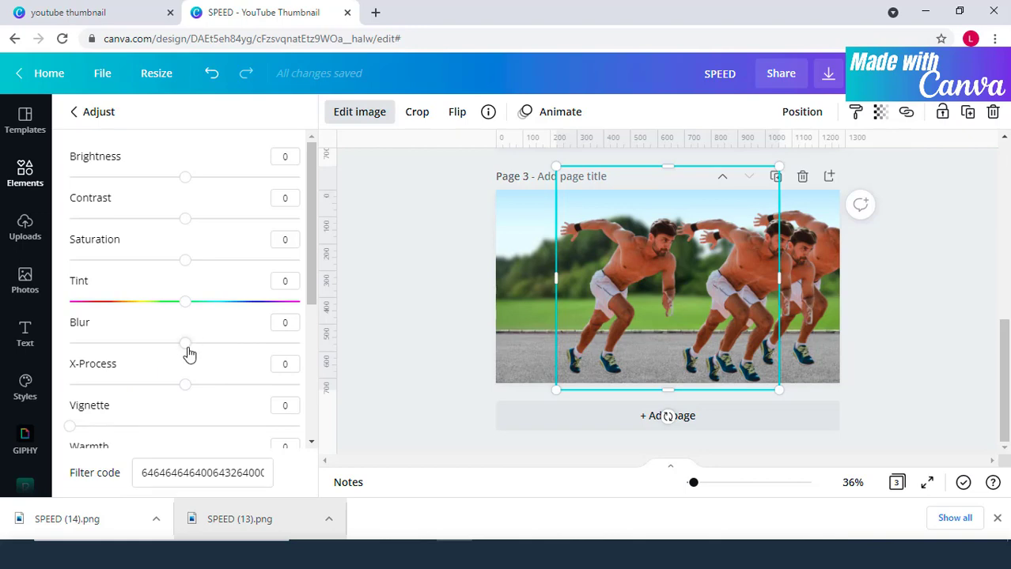
pyautogui.moveTo(186, 345); pyautogui.dragTo(233, 368)
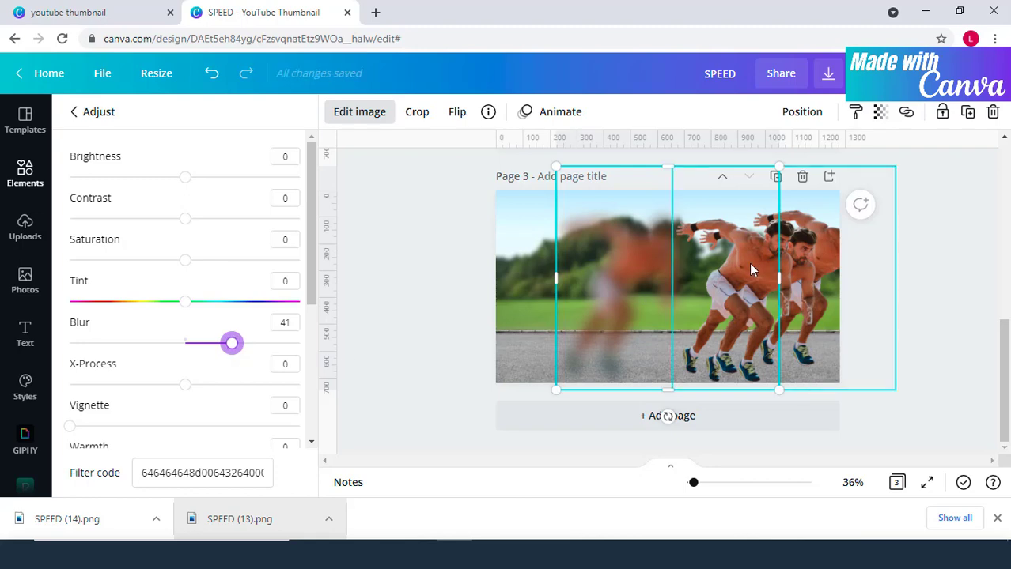
pyautogui.moveTo(751, 271); pyautogui.dragTo(642, 260)
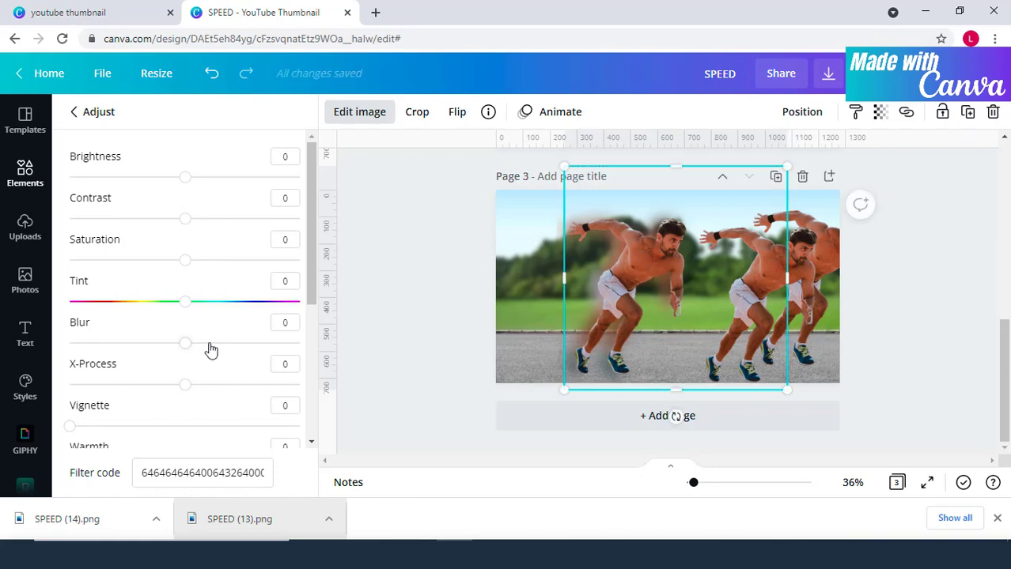
pyautogui.moveTo(187, 345); pyautogui.dragTo(203, 345)
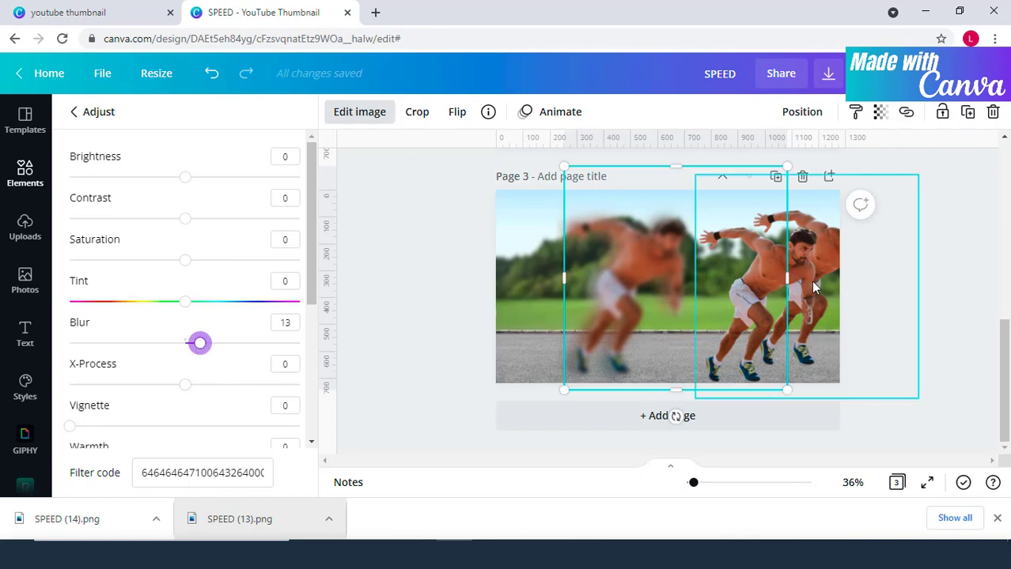
# Move the next sharp runner copy left toward the blurred ones and send the blurred copy in front of it backward
pyautogui.moveTo(809, 279); pyautogui.dragTo(741, 283)
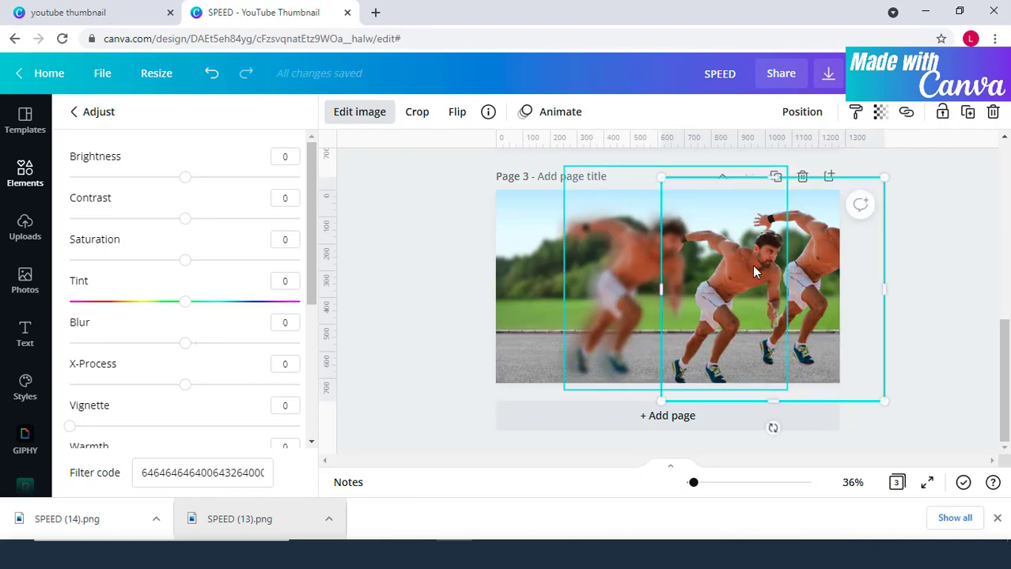
pyautogui.rightClick(752, 264)
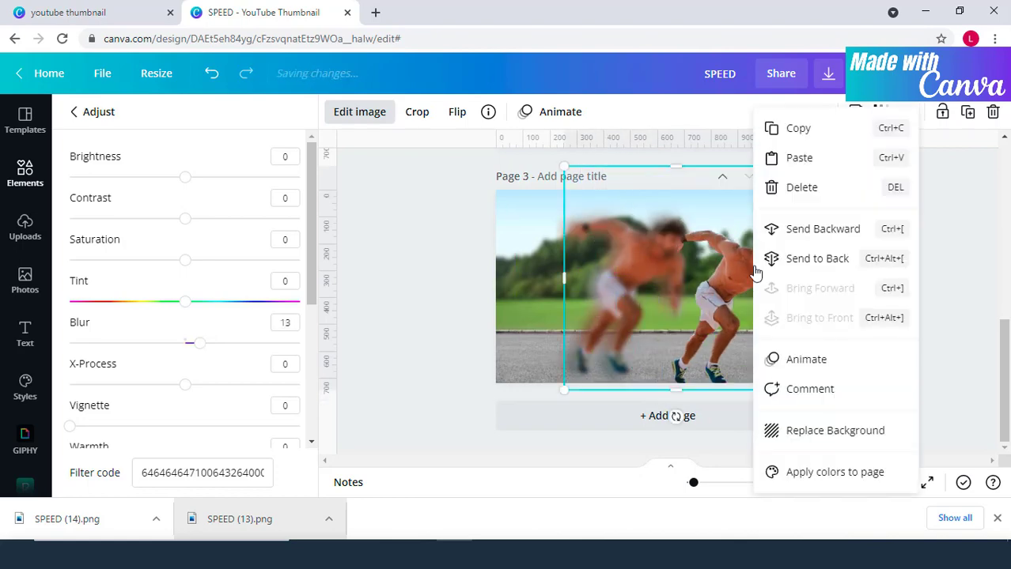
pyautogui.click(826, 231)
pyautogui.click(977, 226)
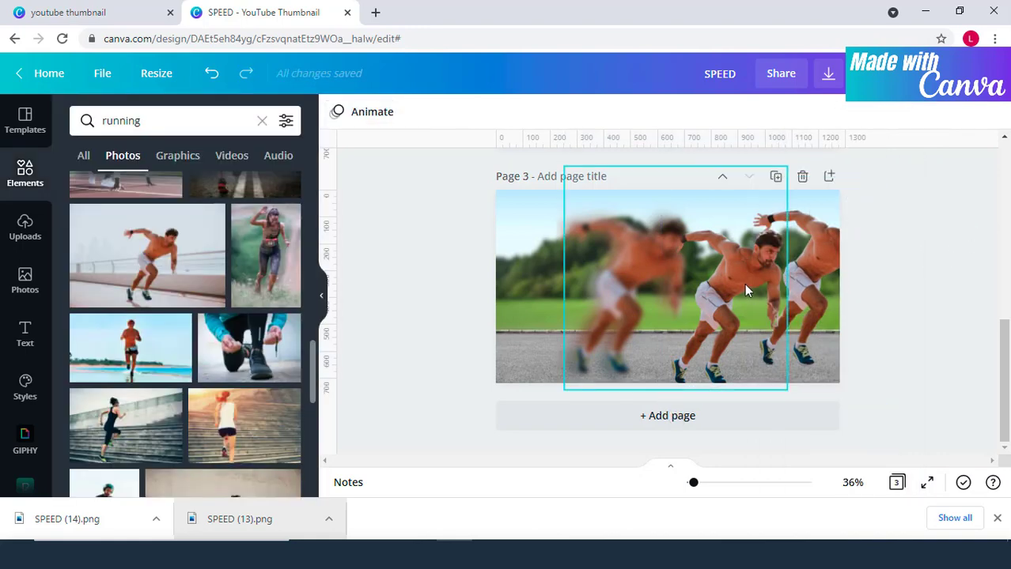
# Bring the sharp runner copy to the front and place it slightly to the right over the blurred copies
pyautogui.moveTo(744, 291); pyautogui.dragTo(650, 268)
pyautogui.moveTo(750, 258); pyautogui.dragTo(655, 265)
pyautogui.rightClick(759, 257)
pyautogui.click(839, 320)
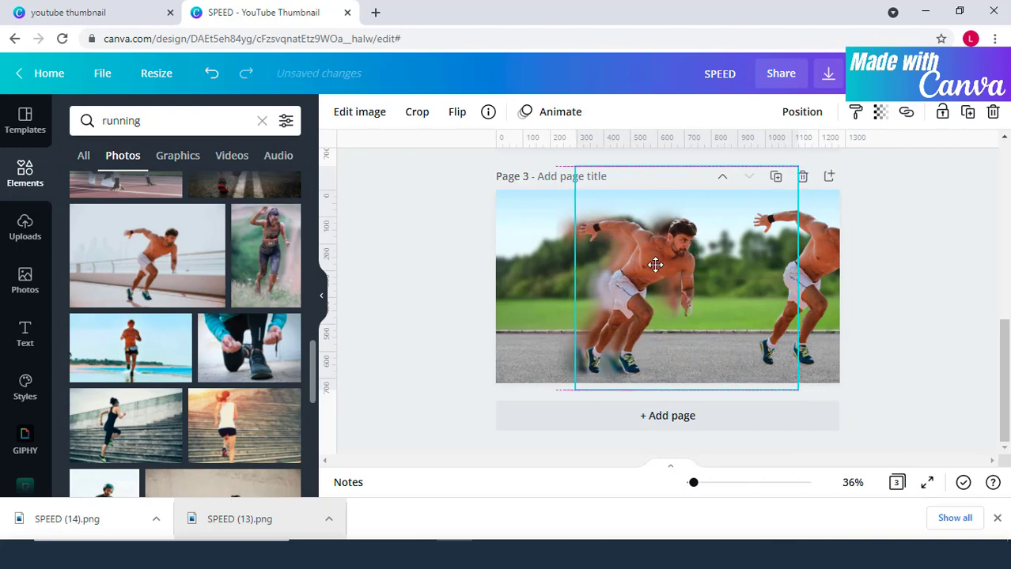
# Set the blur of the front runner copy in the trail to 9 and slightly reduce its opacity
pyautogui.click(359, 114)
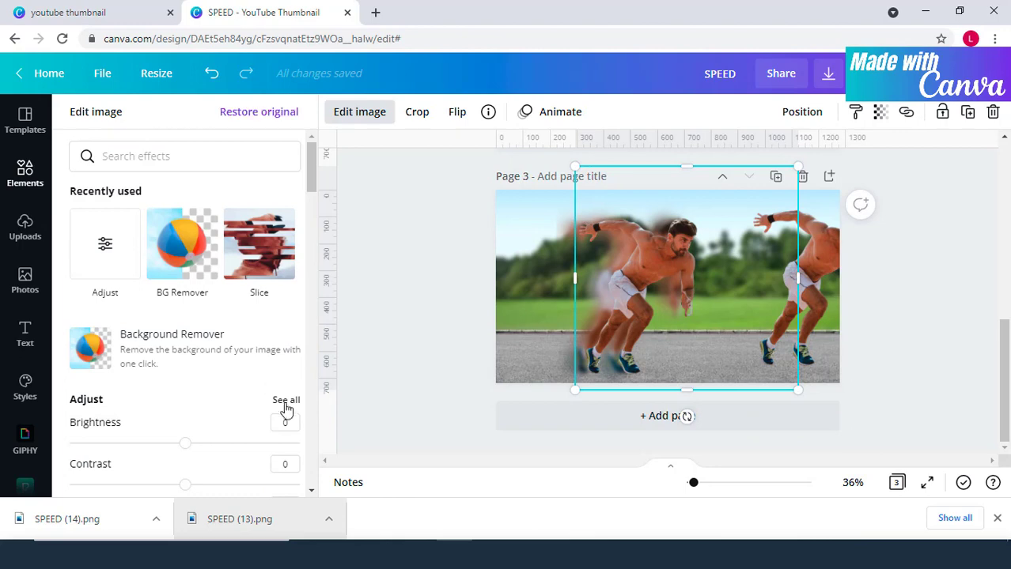
pyautogui.click(286, 401)
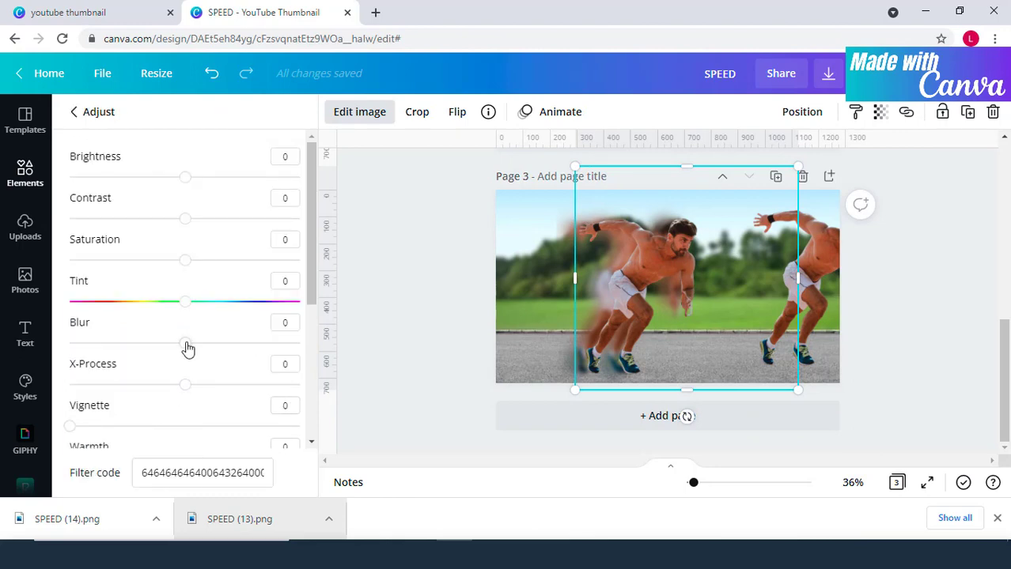
pyautogui.moveTo(188, 349); pyautogui.dragTo(196, 348)
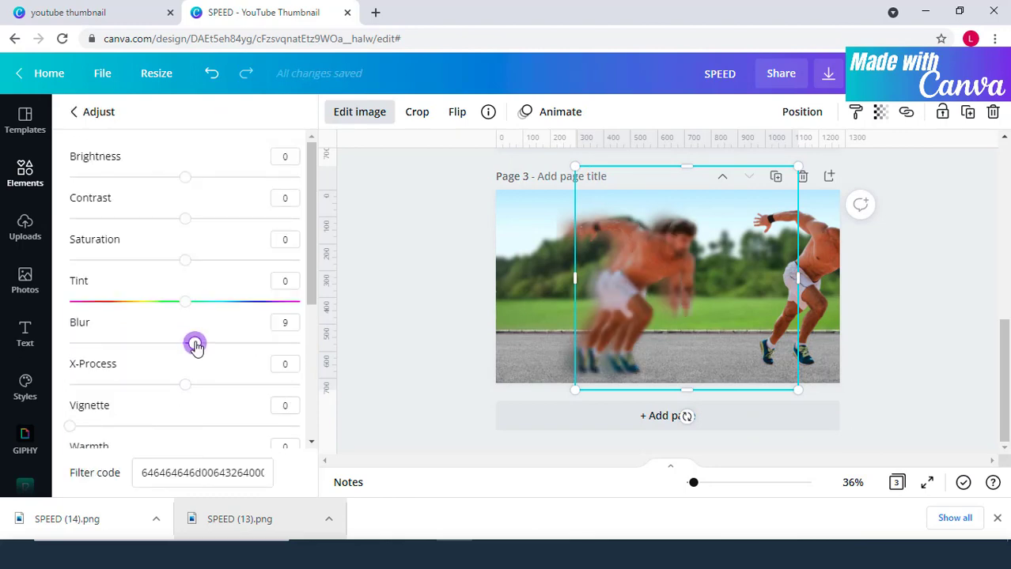
pyautogui.click(881, 115)
pyautogui.moveTo(835, 161); pyautogui.dragTo(812, 171)
pyautogui.click(891, 271)
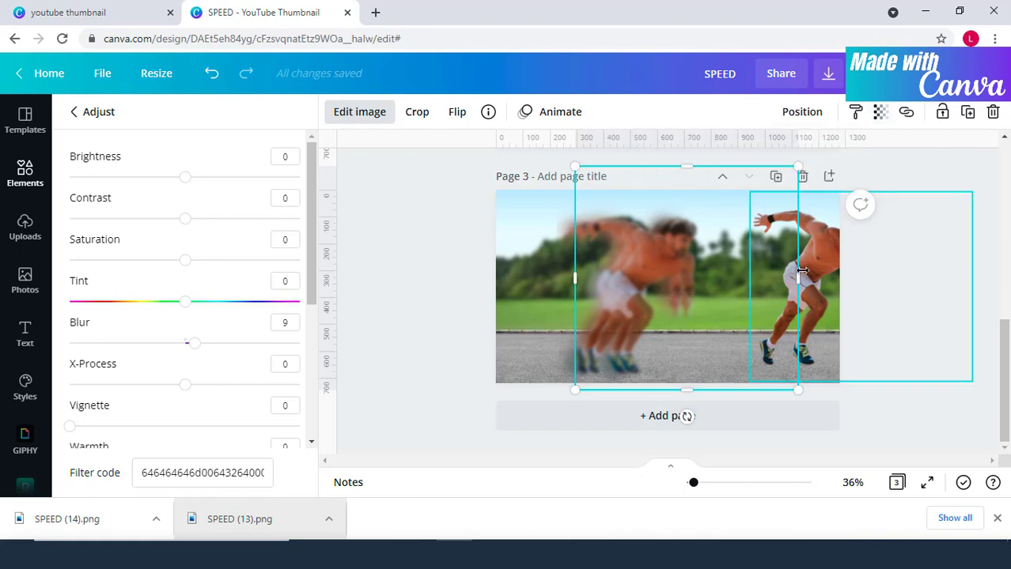
# Bring the remaining sharp runner copy to the front and place it over the leading end of the blurred copies
pyautogui.moveTo(801, 271); pyautogui.dragTo(773, 267)
pyautogui.rightClick(773, 268)
pyautogui.click(831, 316)
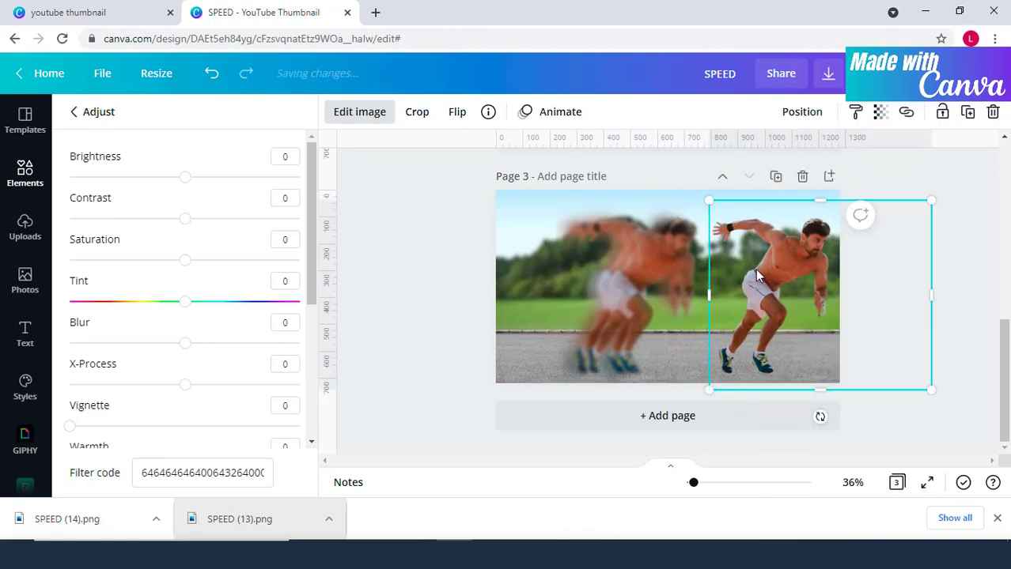
pyautogui.moveTo(707, 270); pyautogui.dragTo(652, 266)
# Select all the runner copies in the motion trail and group them
pyautogui.click(882, 297)
pyautogui.rightClick(650, 261)
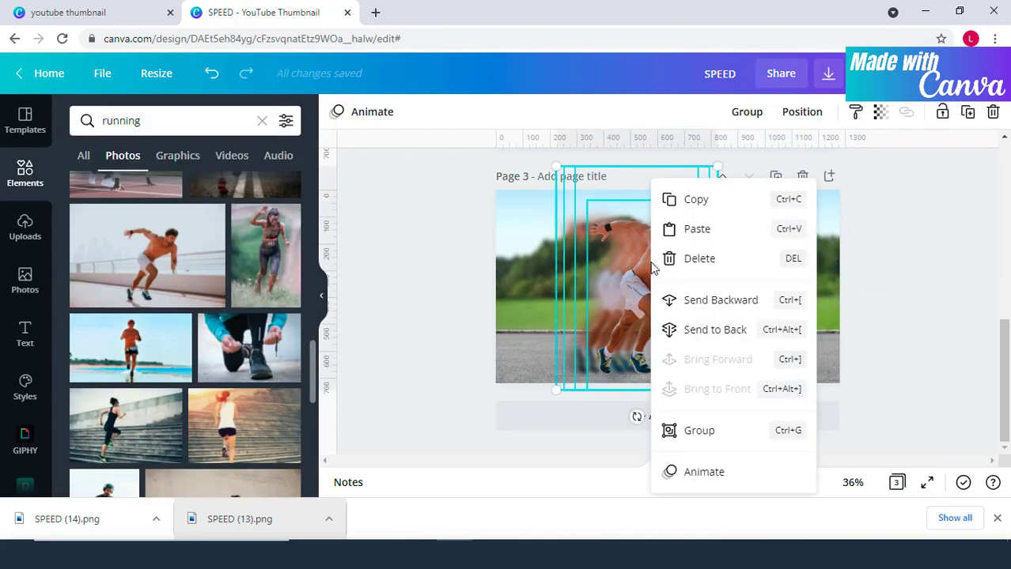
pyautogui.click(718, 441)
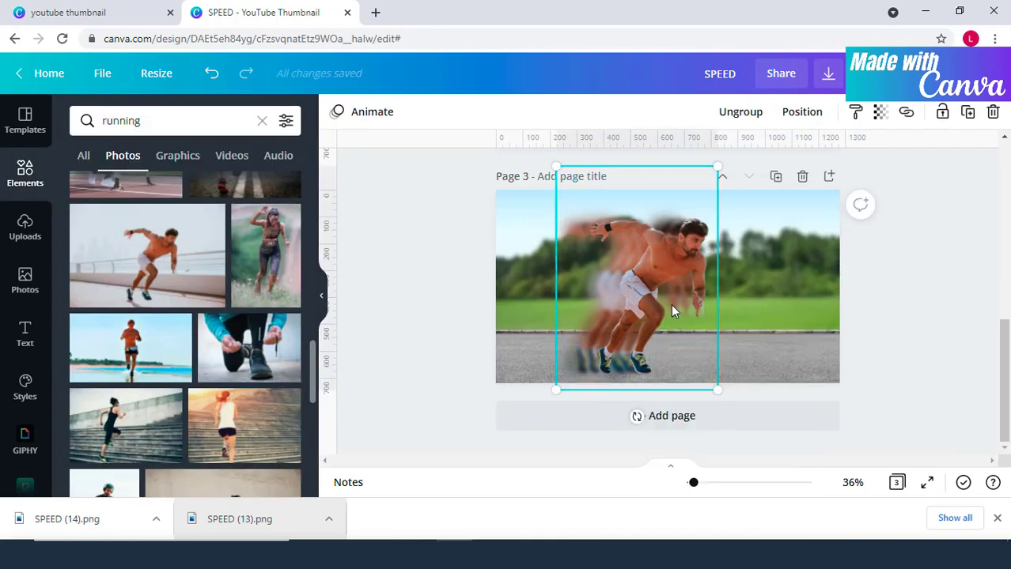
# Move the grouped runners to the right edge of the page 3 scene and enlarge the group slightly
pyautogui.click(669, 289)
pyautogui.moveTo(668, 289); pyautogui.dragTo(778, 300)
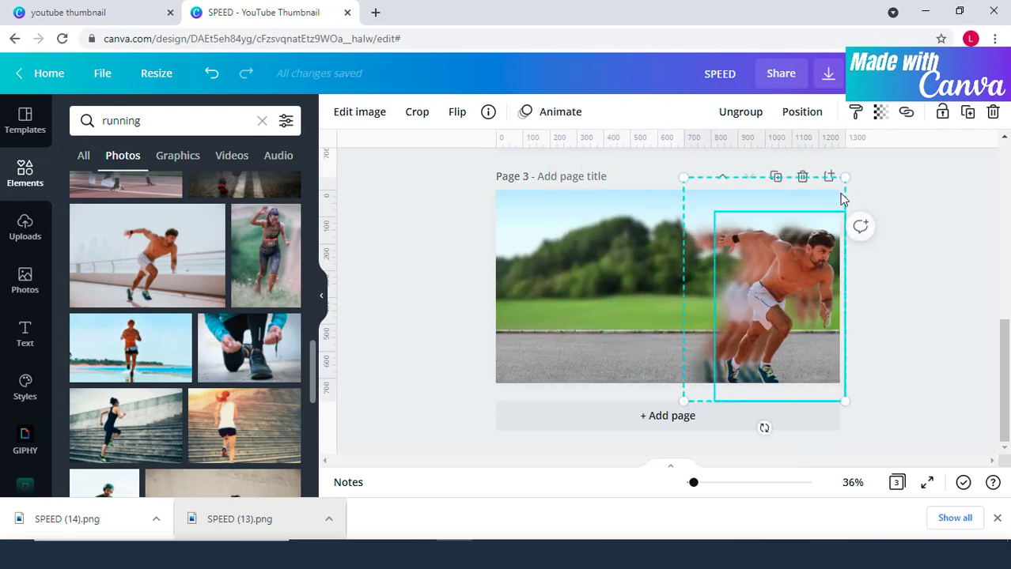
pyautogui.moveTo(845, 180); pyautogui.dragTo(849, 175)
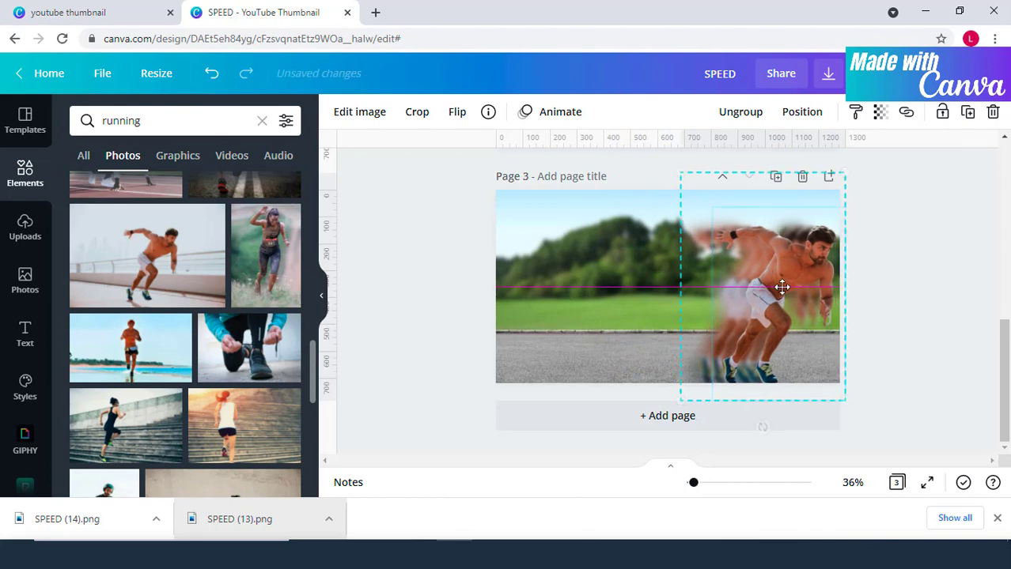
pyautogui.click(878, 317)
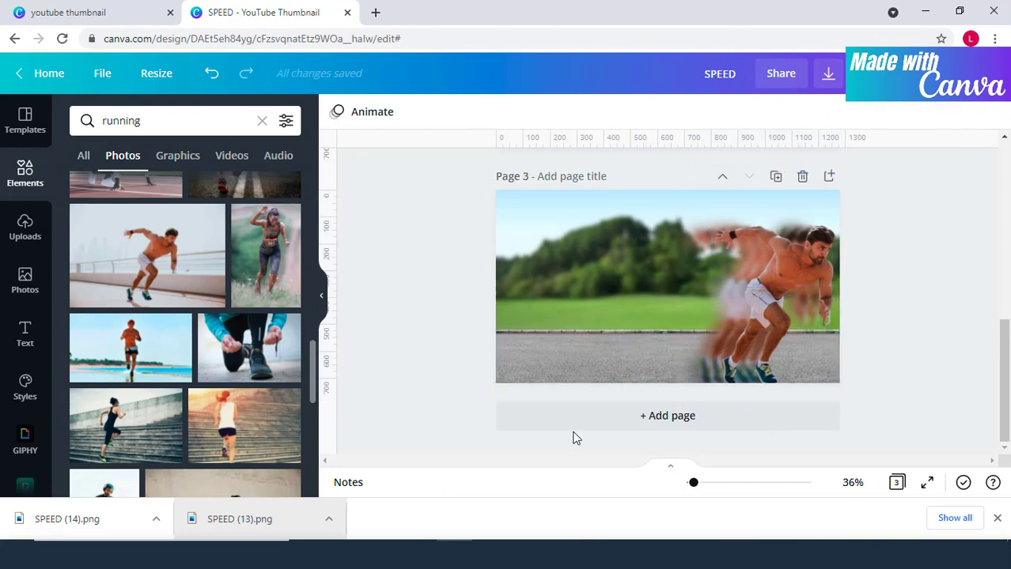
# Insert the downloaded SPEED (14).png into page 3 and crop its empty margins tightly around the lettering
pyautogui.moveTo(85, 519); pyautogui.dragTo(604, 299)
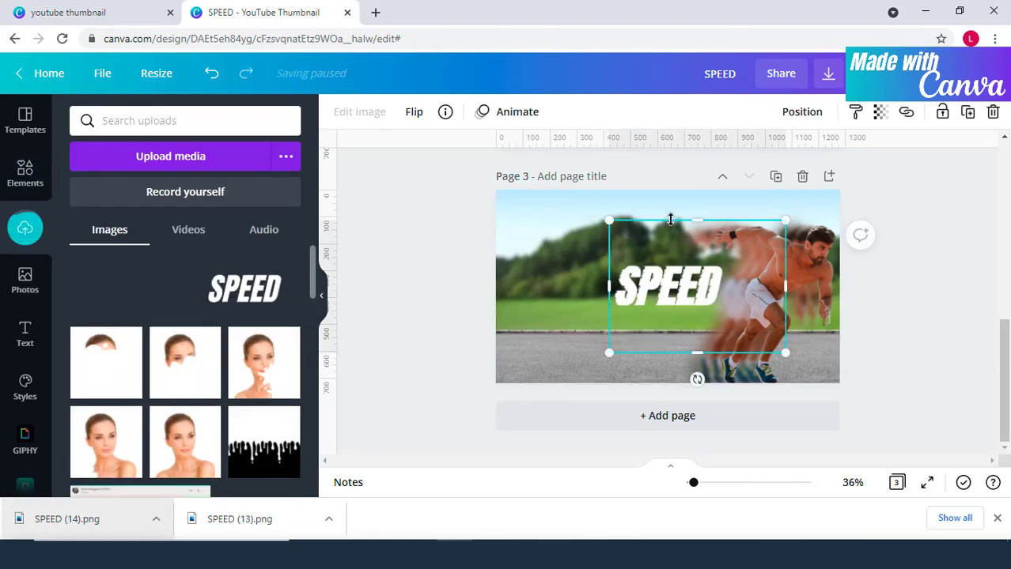
pyautogui.moveTo(683, 221); pyautogui.dragTo(686, 262)
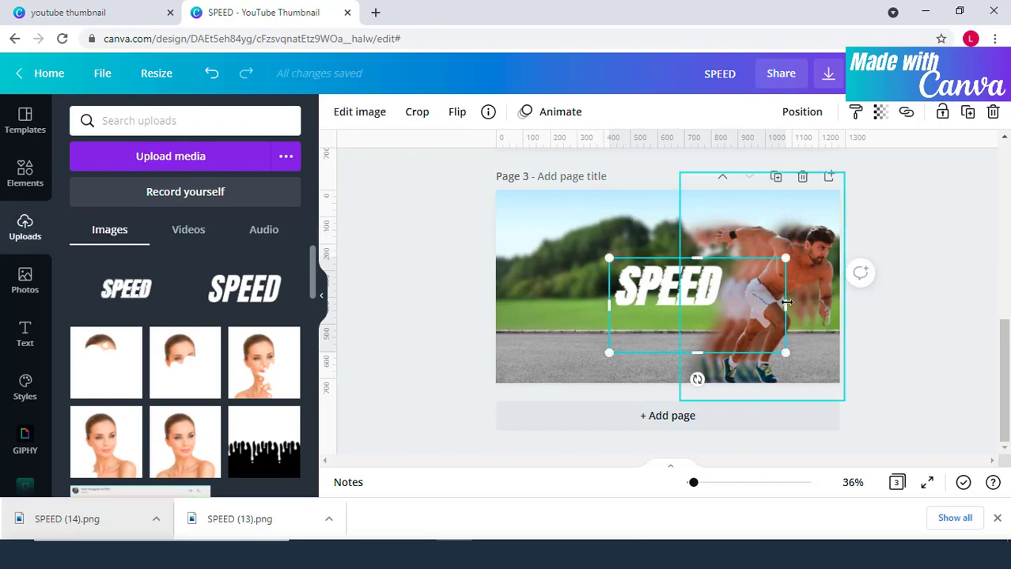
pyautogui.moveTo(786, 305); pyautogui.dragTo(726, 316)
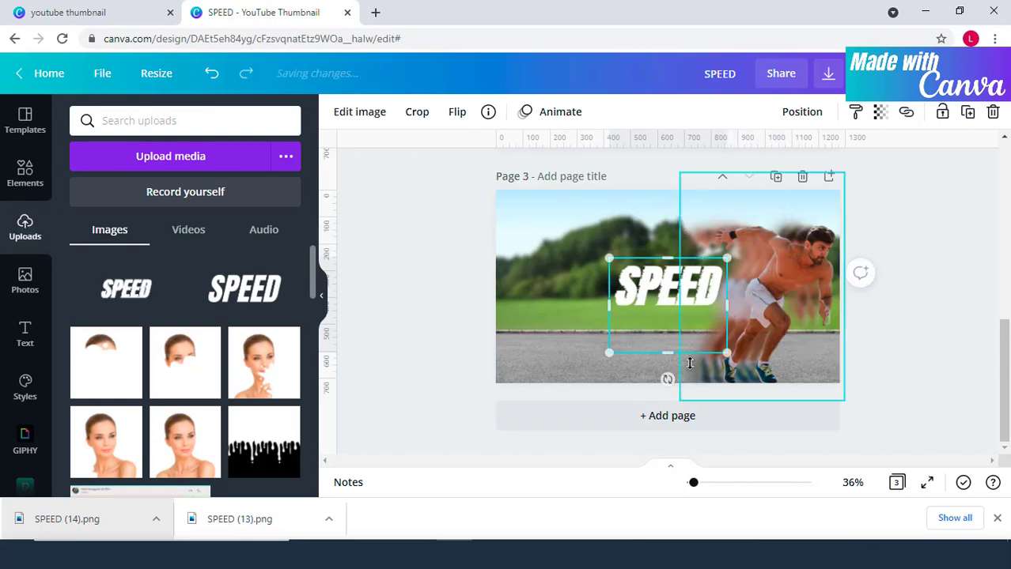
pyautogui.moveTo(670, 352); pyautogui.dragTo(670, 313)
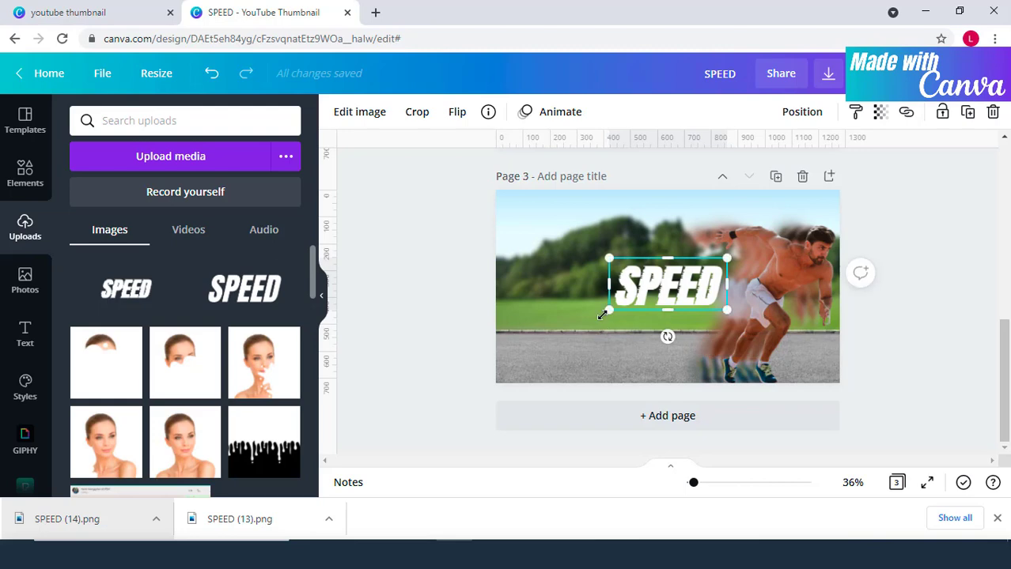
# Enlarge the SPEED image to fill the area left of the runner and move it up slightly
pyautogui.moveTo(527, 343); pyautogui.dragTo(516, 352)
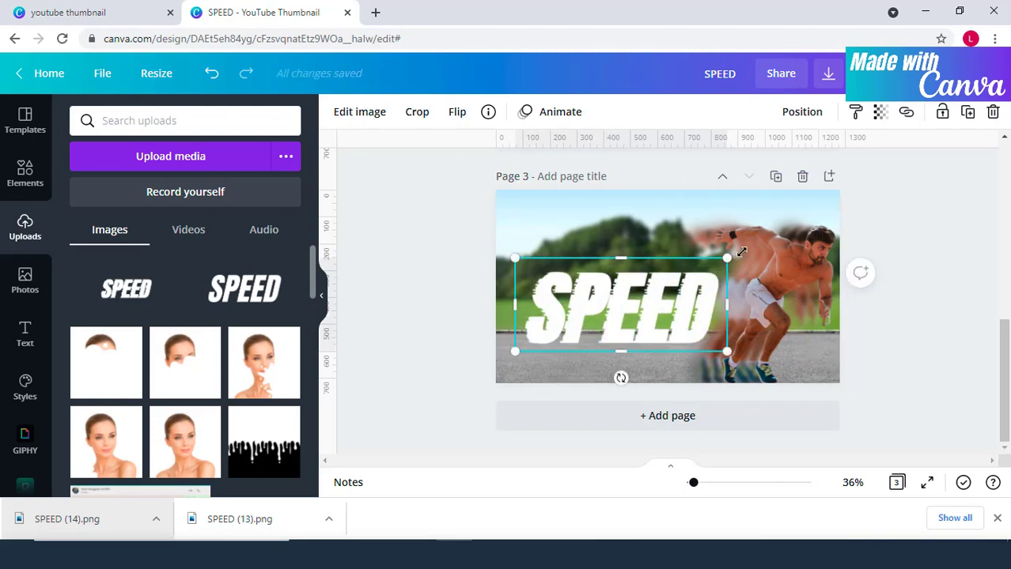
pyautogui.moveTo(722, 254); pyautogui.dragTo(746, 250)
pyautogui.moveTo(722, 305); pyautogui.dragTo(720, 286)
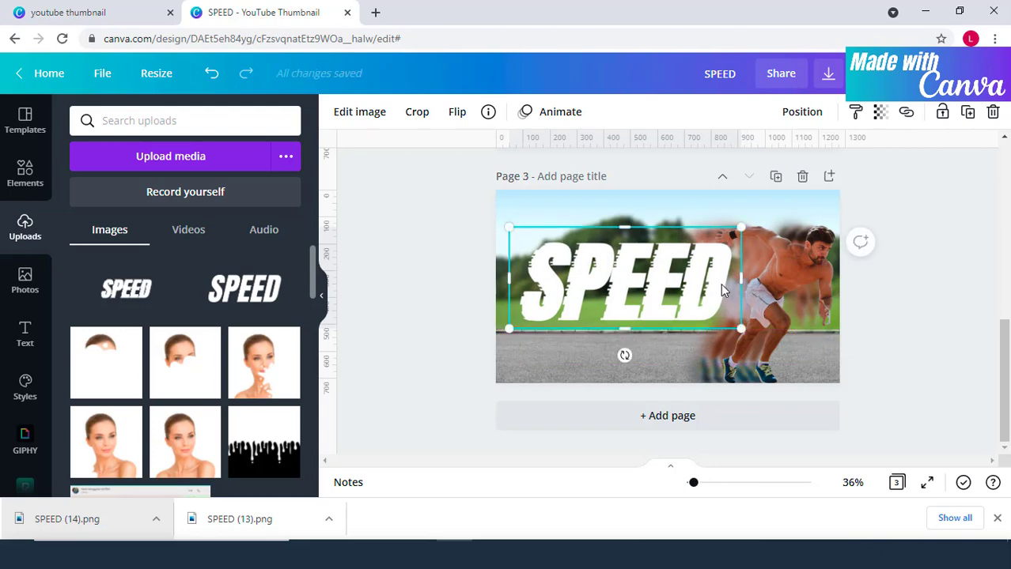
# Duplicate the SPEED image directly over itself and crop one copy down to the top strip of the letters
pyautogui.hotkey('ctrl', 'v')
pyautogui.moveTo(713, 287)
pyautogui.mouseDown()
pyautogui.moveTo(701, 292)
pyautogui.moveTo(722, 294)
pyautogui.moveTo(702, 289)
pyautogui.mouseUp()
pyautogui.hotkey('ctrl', 'v')
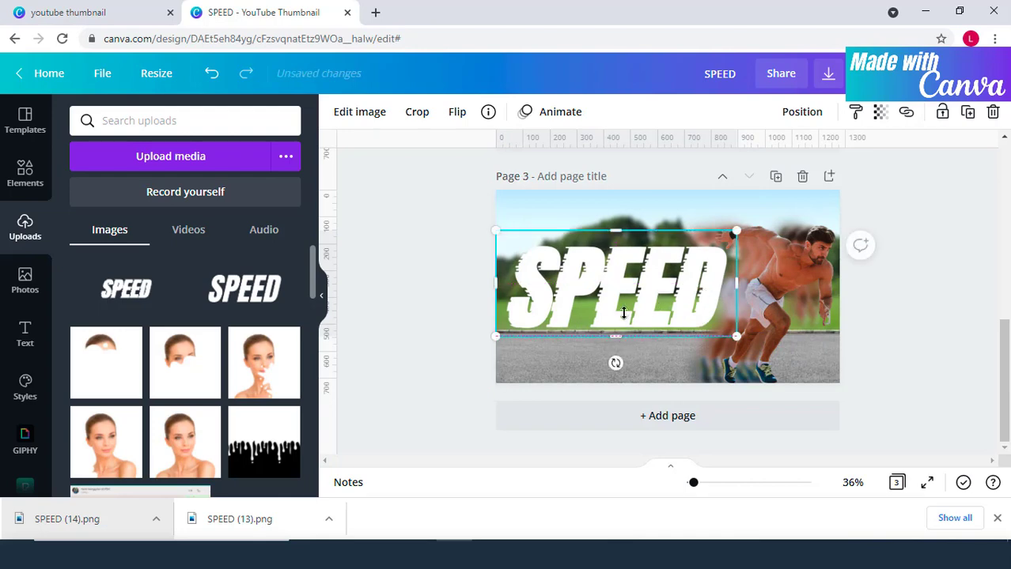
pyautogui.moveTo(621, 340); pyautogui.dragTo(629, 265)
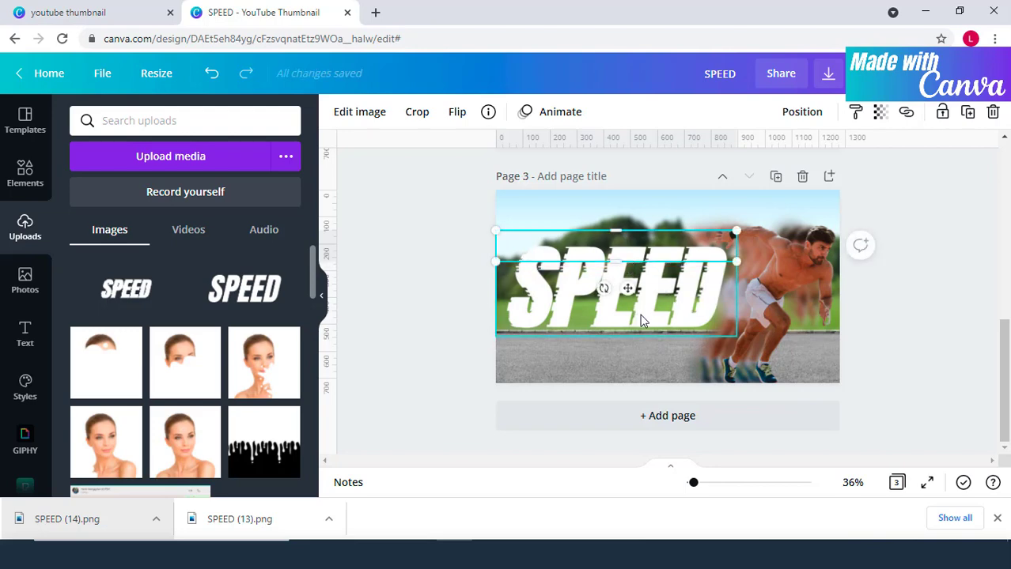
# Crop the top off the other SPEED copy, leaving a thin horizontal gap below the upper letter strip
pyautogui.click(640, 315)
pyautogui.moveTo(610, 231); pyautogui.dragTo(603, 272)
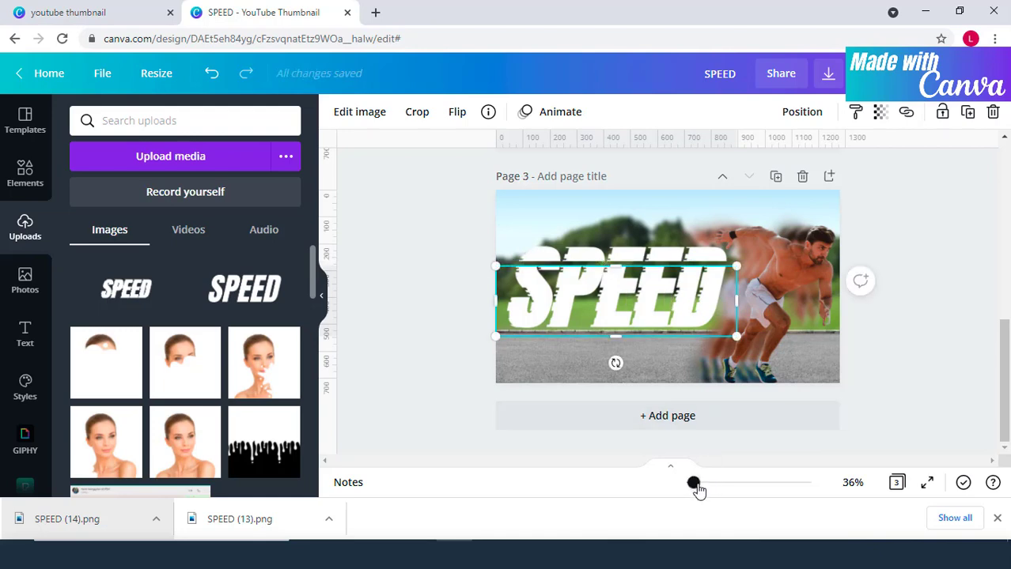
pyautogui.moveTo(696, 490); pyautogui.dragTo(706, 487)
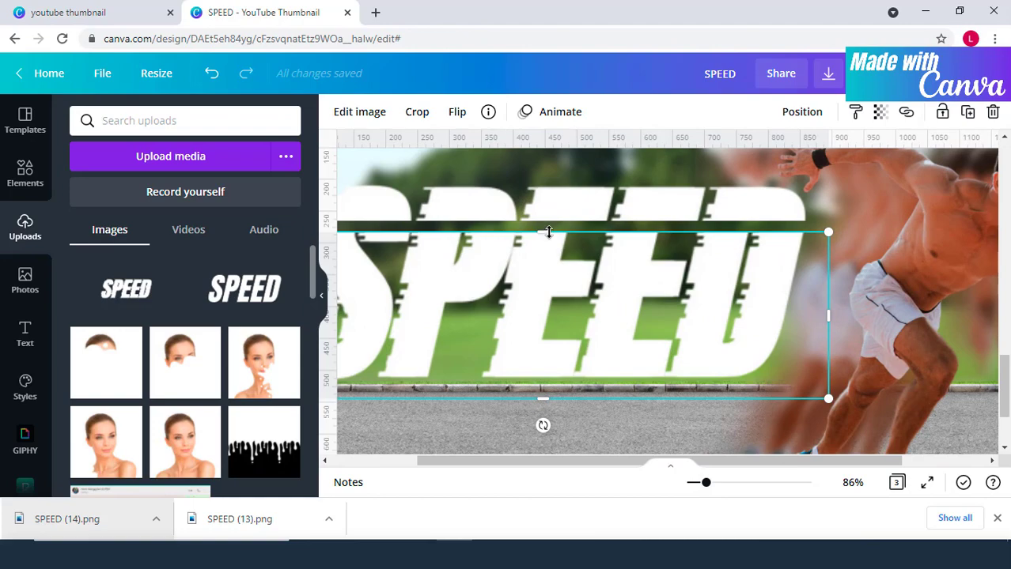
pyautogui.moveTo(548, 231); pyautogui.dragTo(545, 228)
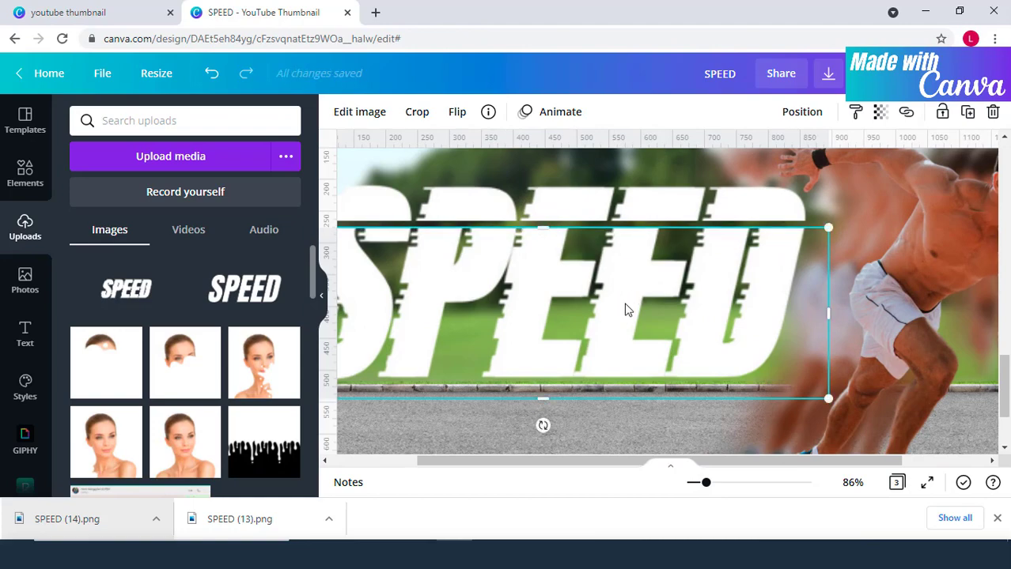
pyautogui.moveTo(707, 488); pyautogui.dragTo(697, 487)
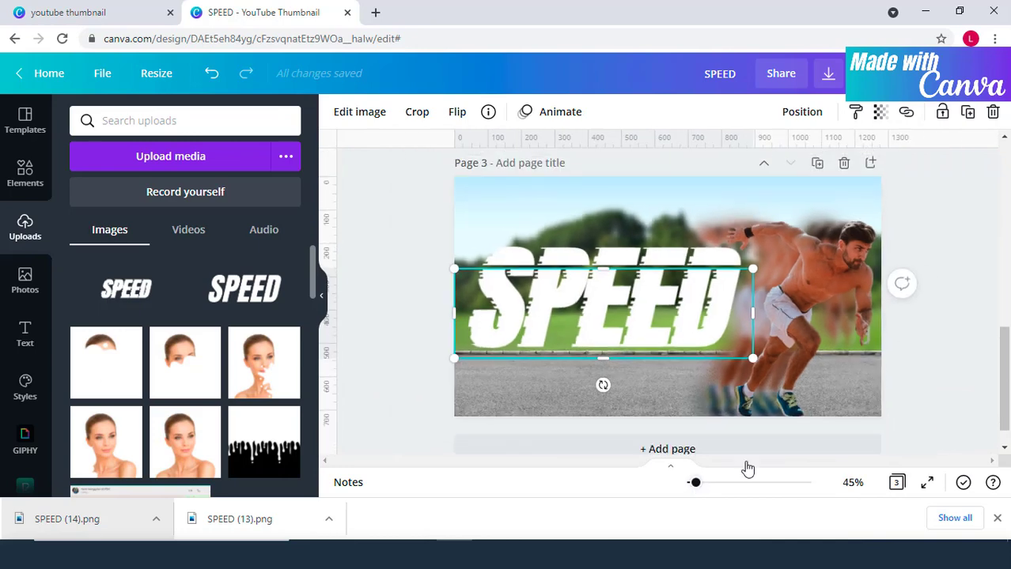
pyautogui.click(957, 364)
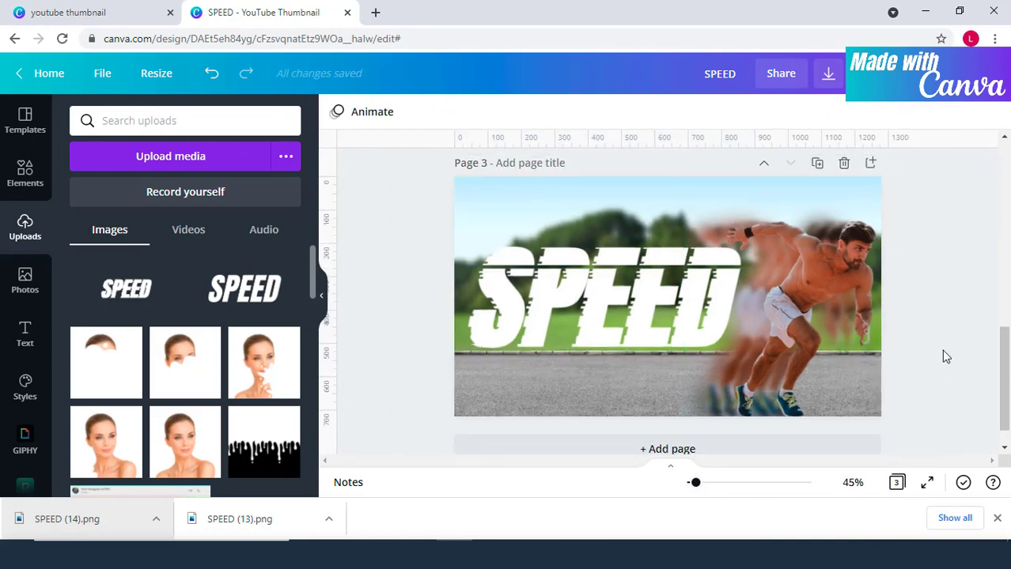